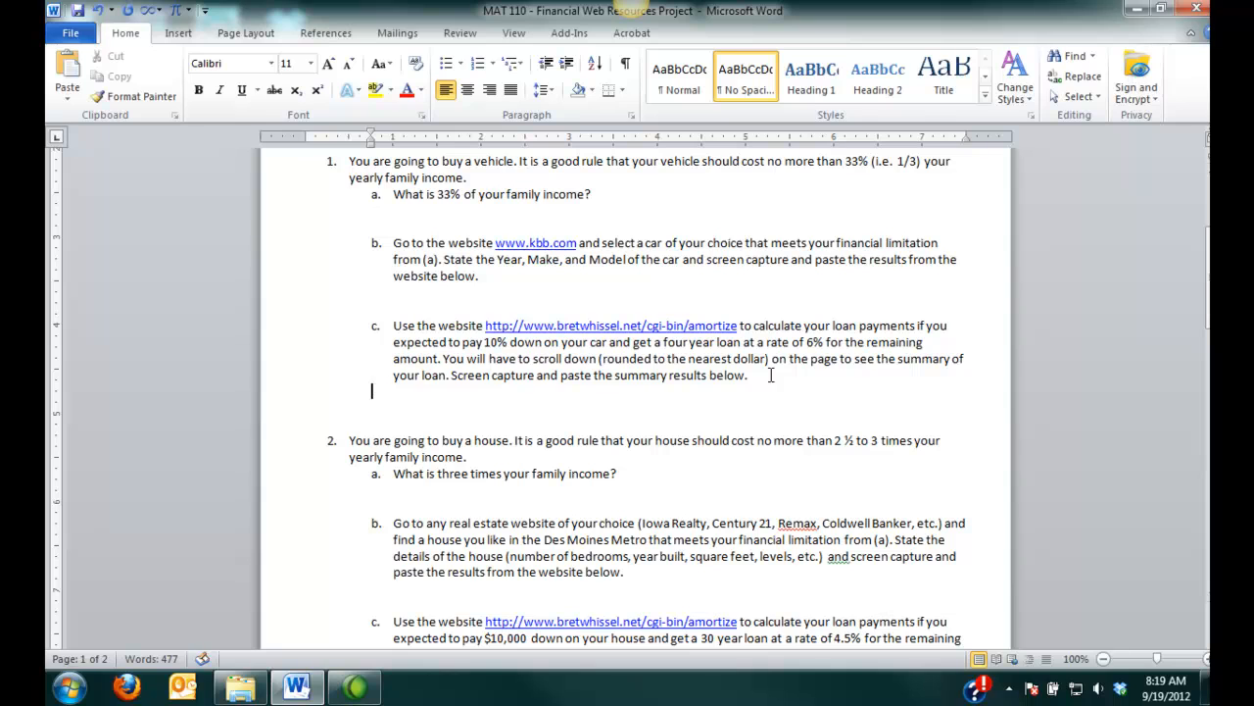
- Insert blank lines below the instructions of question 1c
{"action": "key", "text": "BackSpace"}
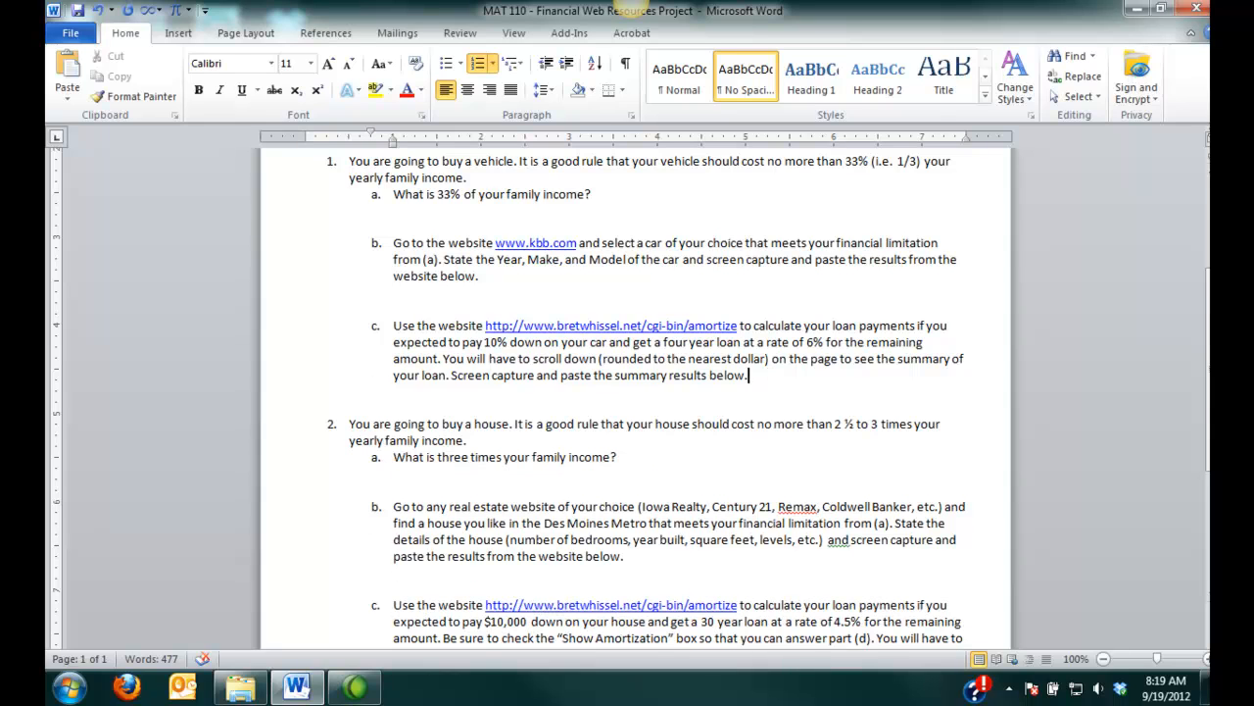
{"action": "key", "text": "Return"}
{"action": "key", "text": "Return"}
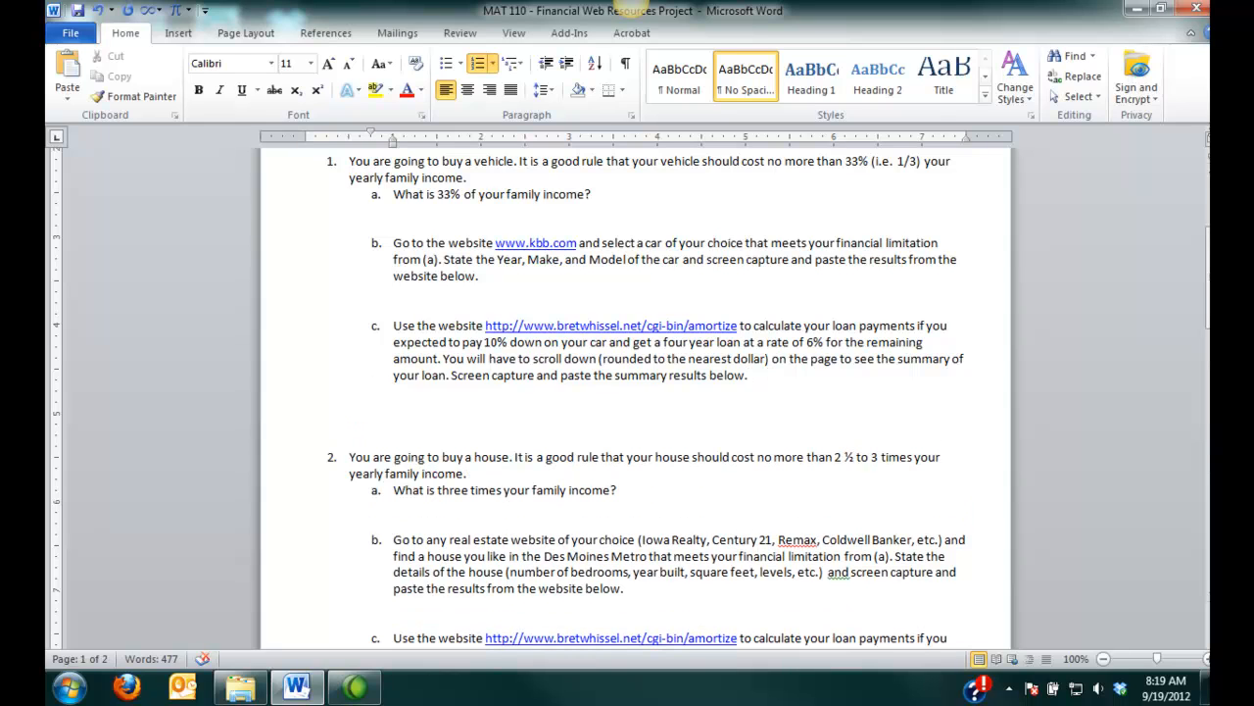
{"action": "key", "text": "Return"}
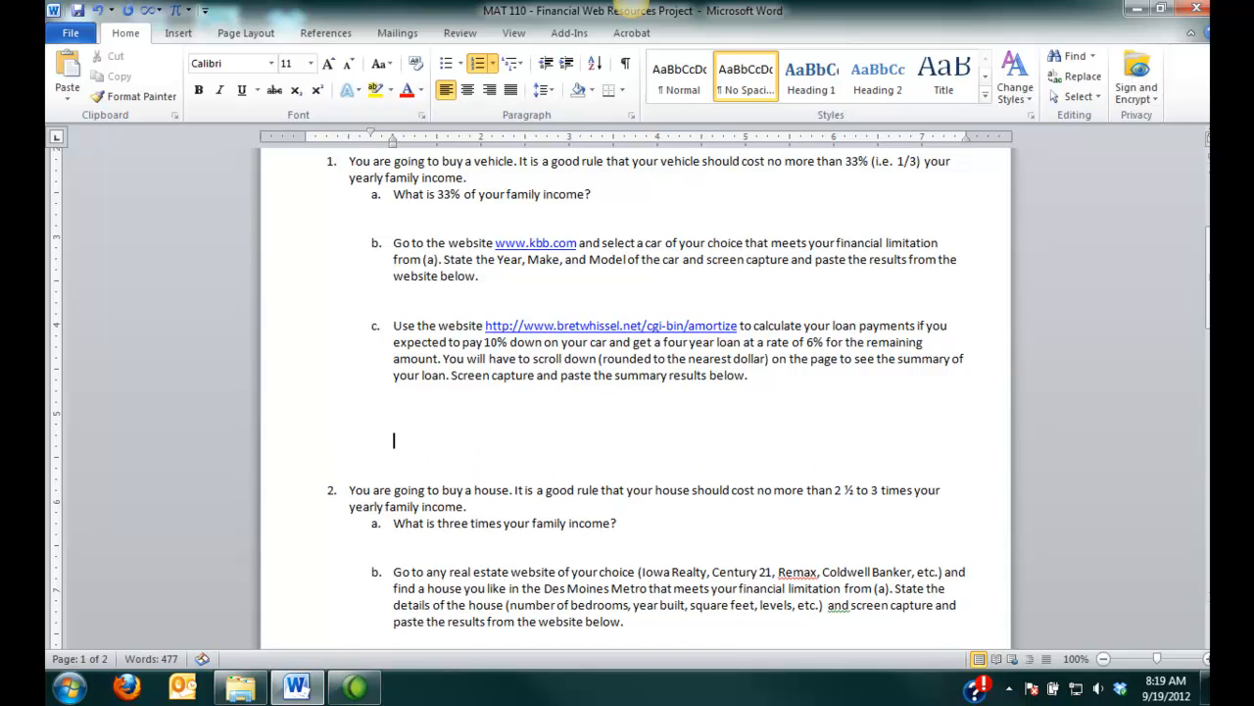
{"action": "key", "text": "BackSpace"}
{"action": "key", "text": "BackSpace"}
{"action": "key", "text": "BackSpace"}
{"action": "key", "text": "BackSpace"}
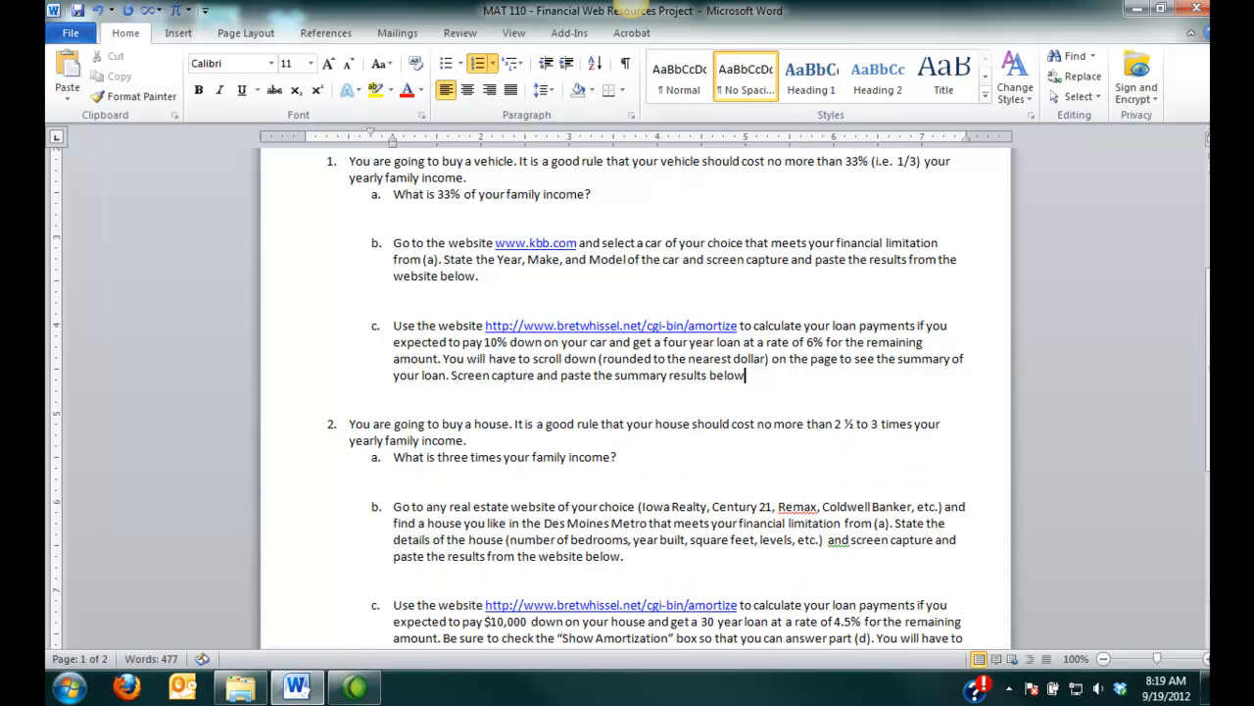
{"action": "type", "text": "."}
{"action": "key", "text": "Return"}
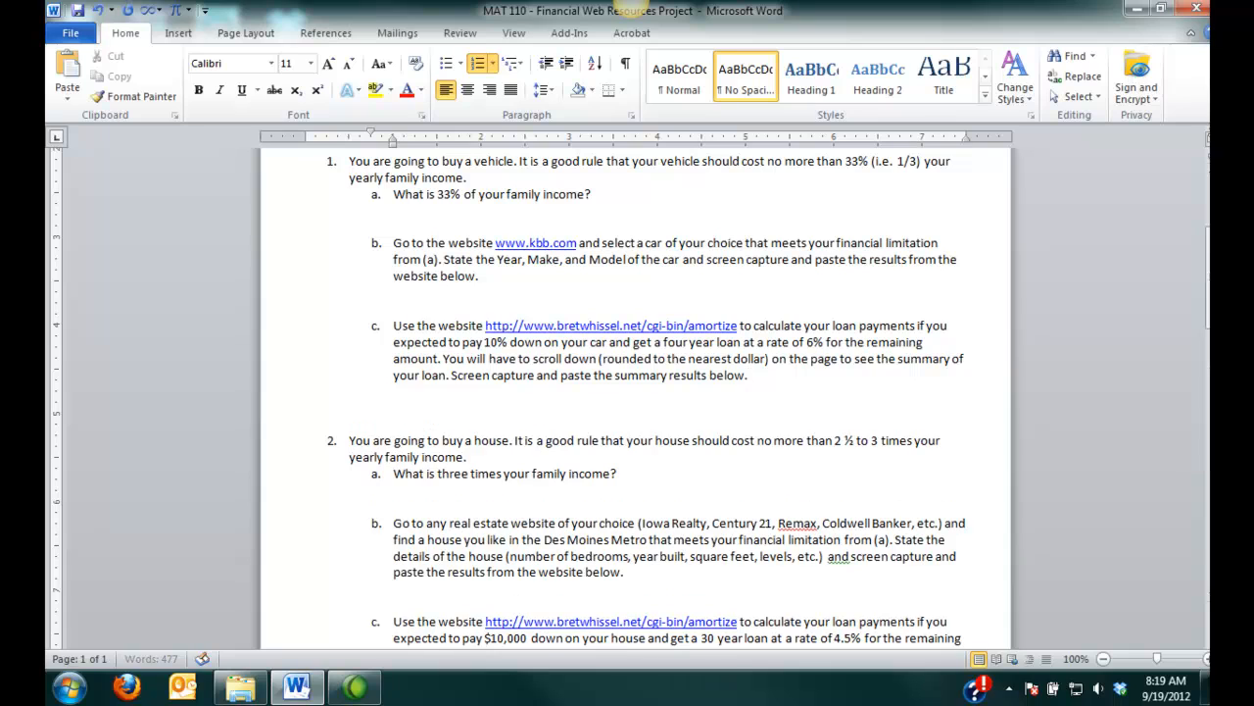
{"action": "key", "text": "Return"}
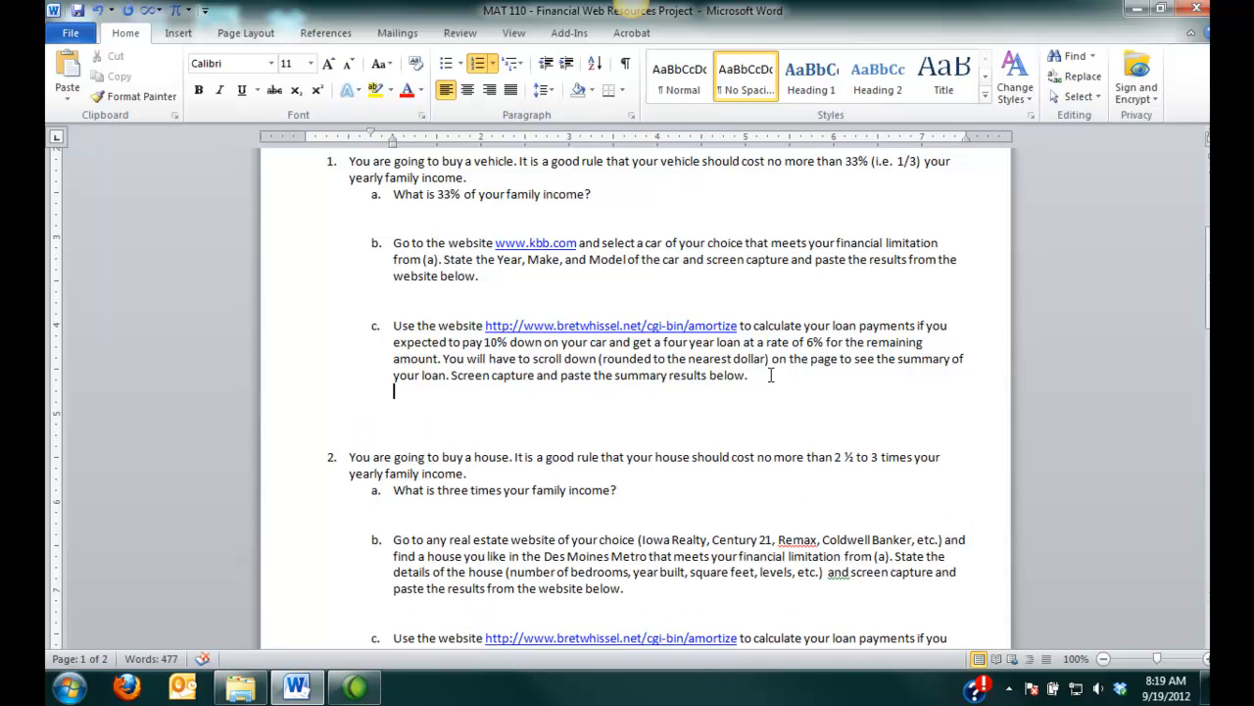
- Write "I did stuff here and yeah." under question 1c and add two blank lines after it
{"action": "type", "text": "I did stuff he"}
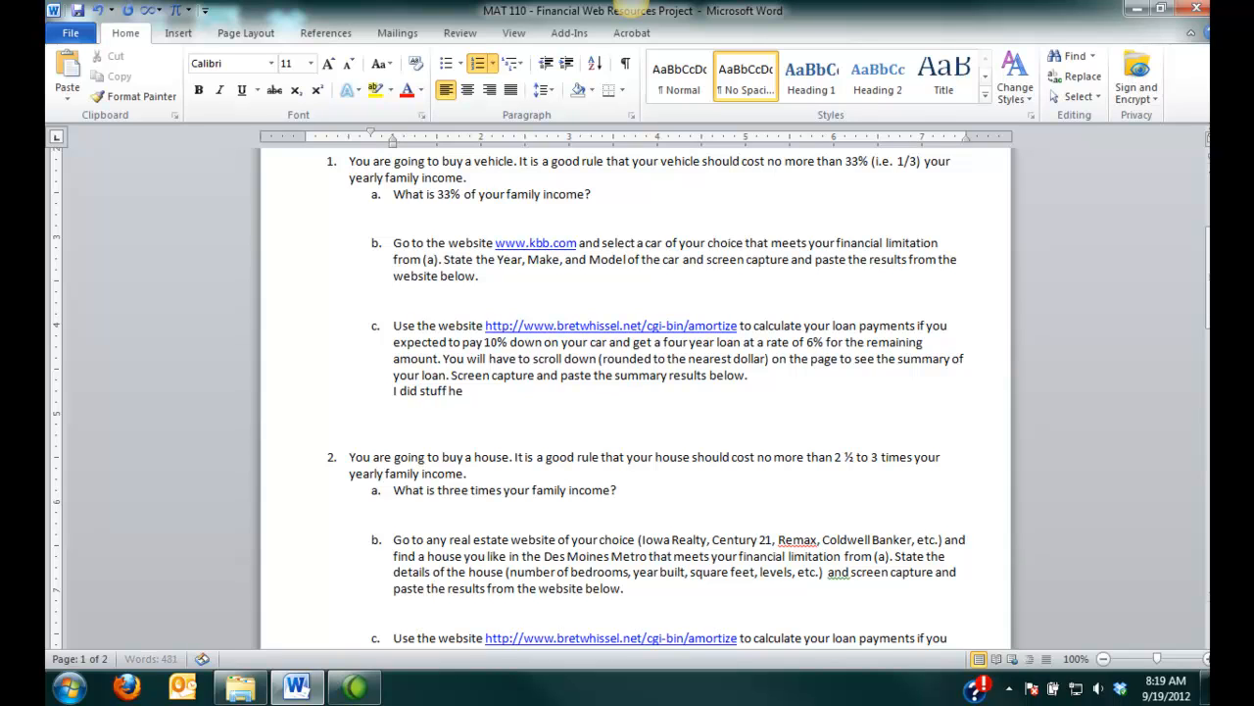
{"action": "type", "text": "re and yeah."}
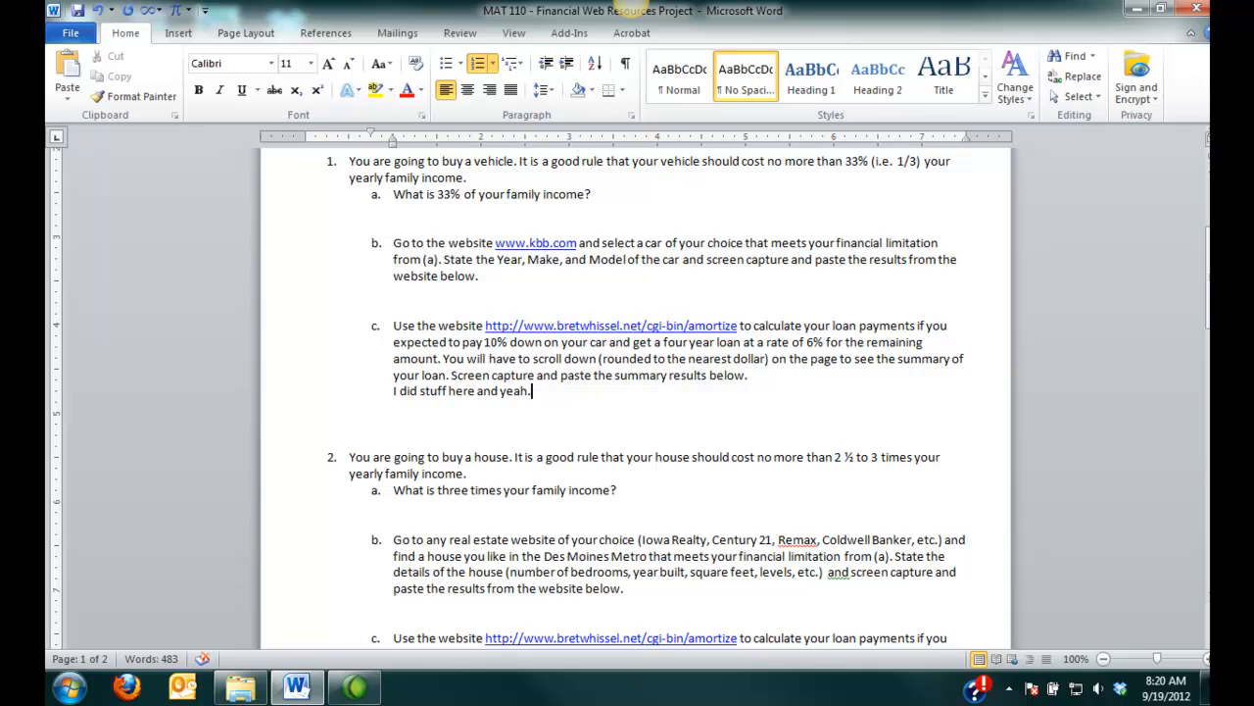
{"action": "key", "text": "Return"}
{"action": "key", "text": "Return"}
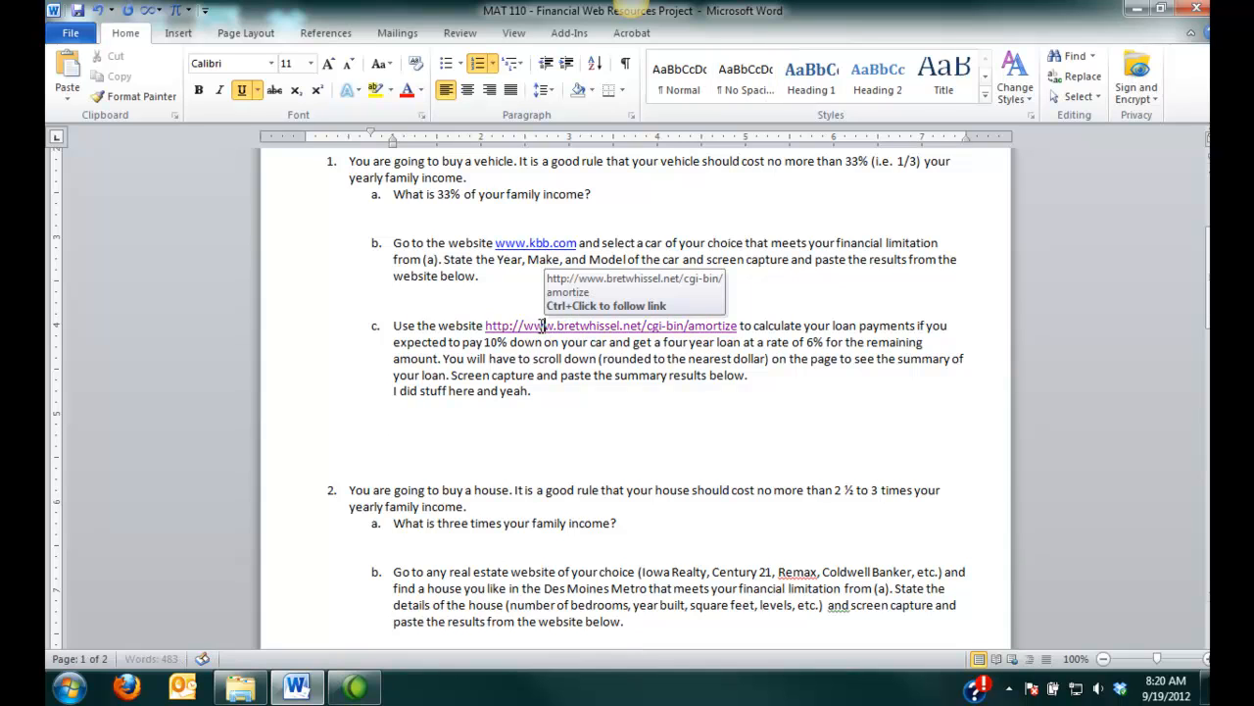
- Open the amortization calculator link from question 1c and set the principal to 5000
{"action": "left_click", "coordinate": [545, 328], "text": "ctrl"}
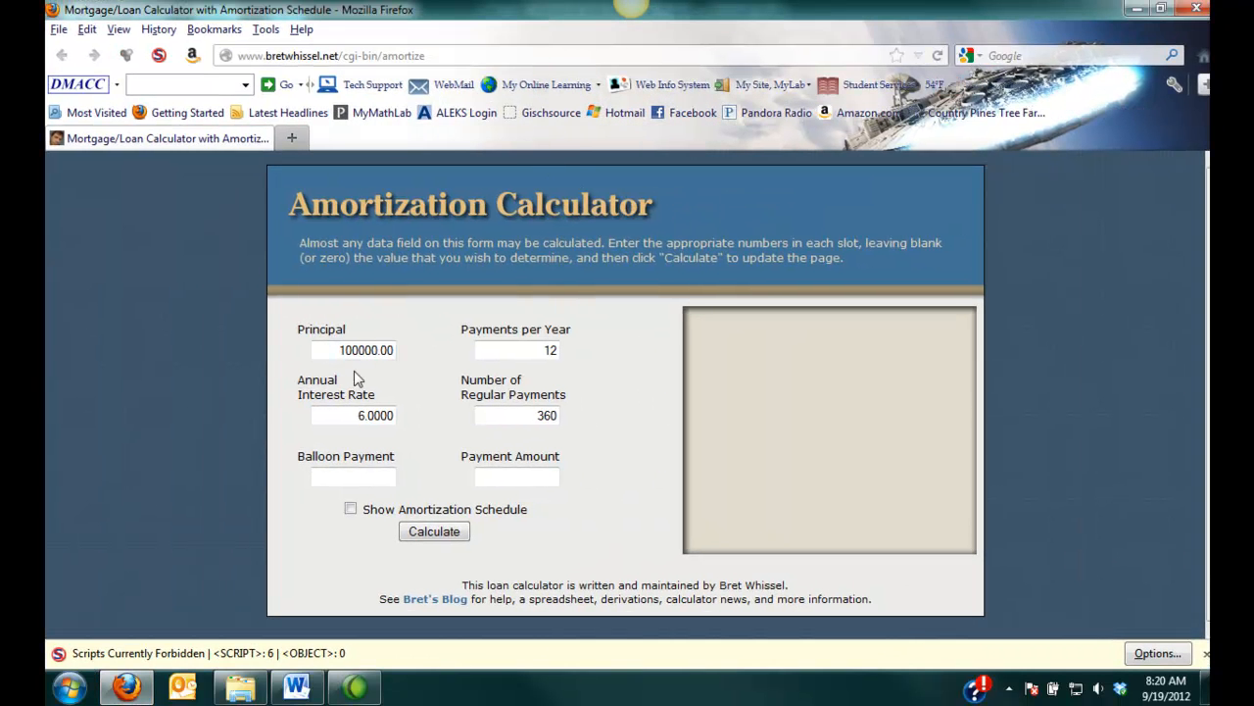
{"action": "left_click_drag", "start_coordinate": [332, 350], "coordinate": [425, 350]}
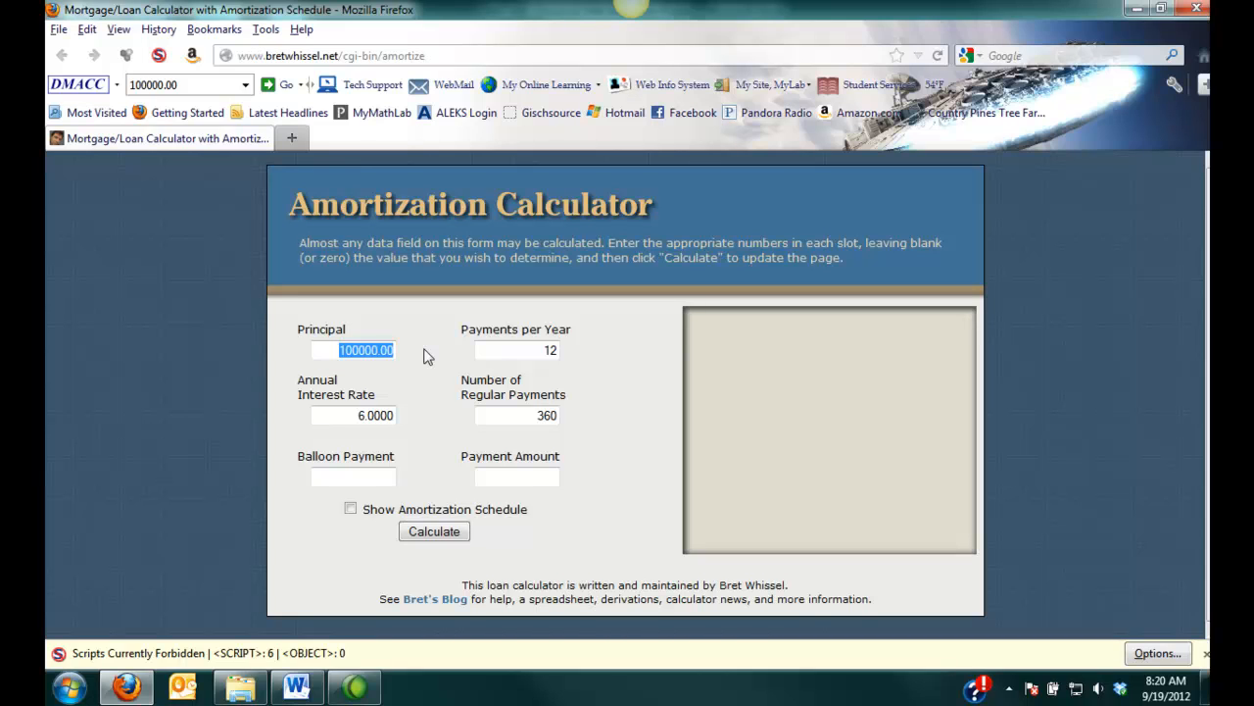
{"action": "type", "text": "5000"}
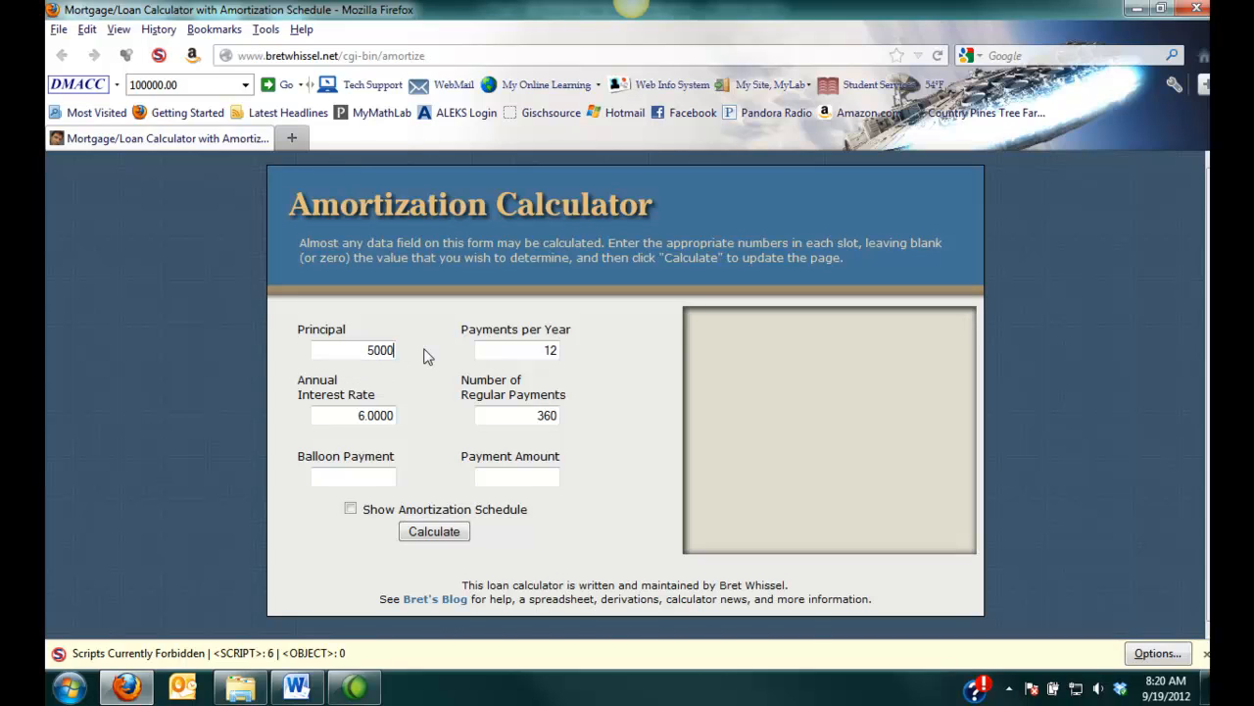
- Set the annual interest rate to 4.5 and the number of regular payments to 48
{"action": "key", "text": "Tab"}
{"action": "key", "text": "Tab"}
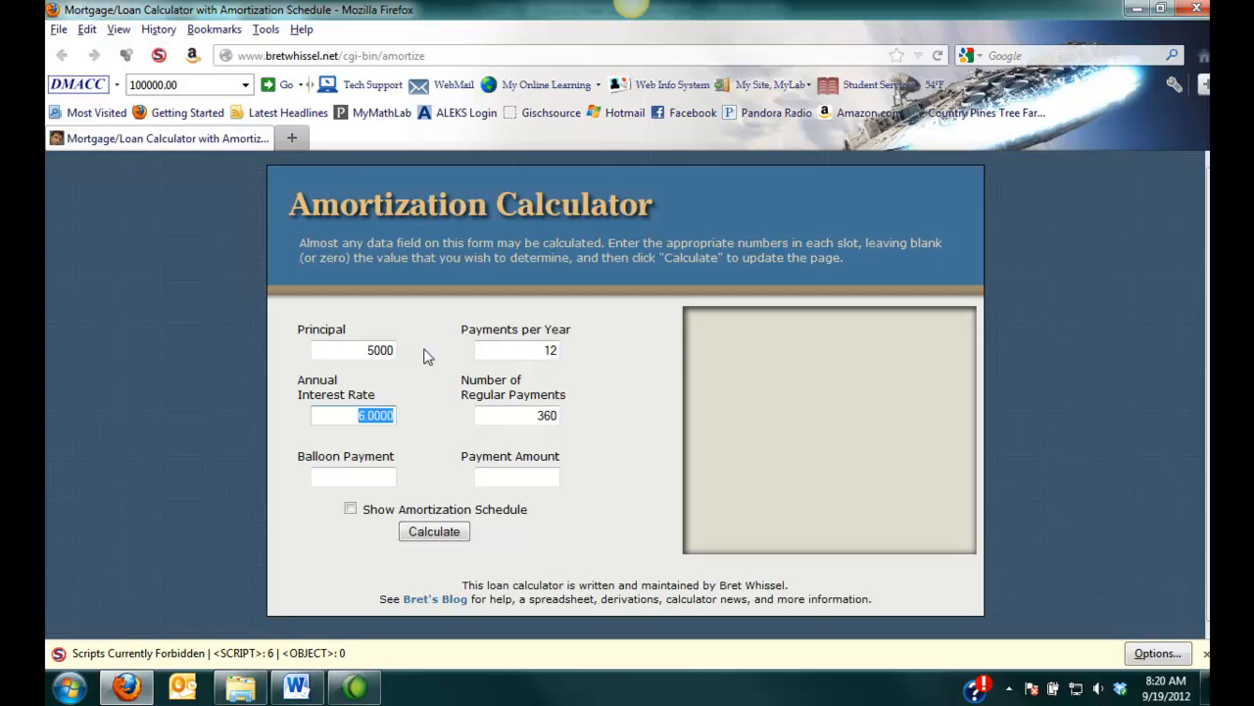
{"action": "type", "text": "4.5"}
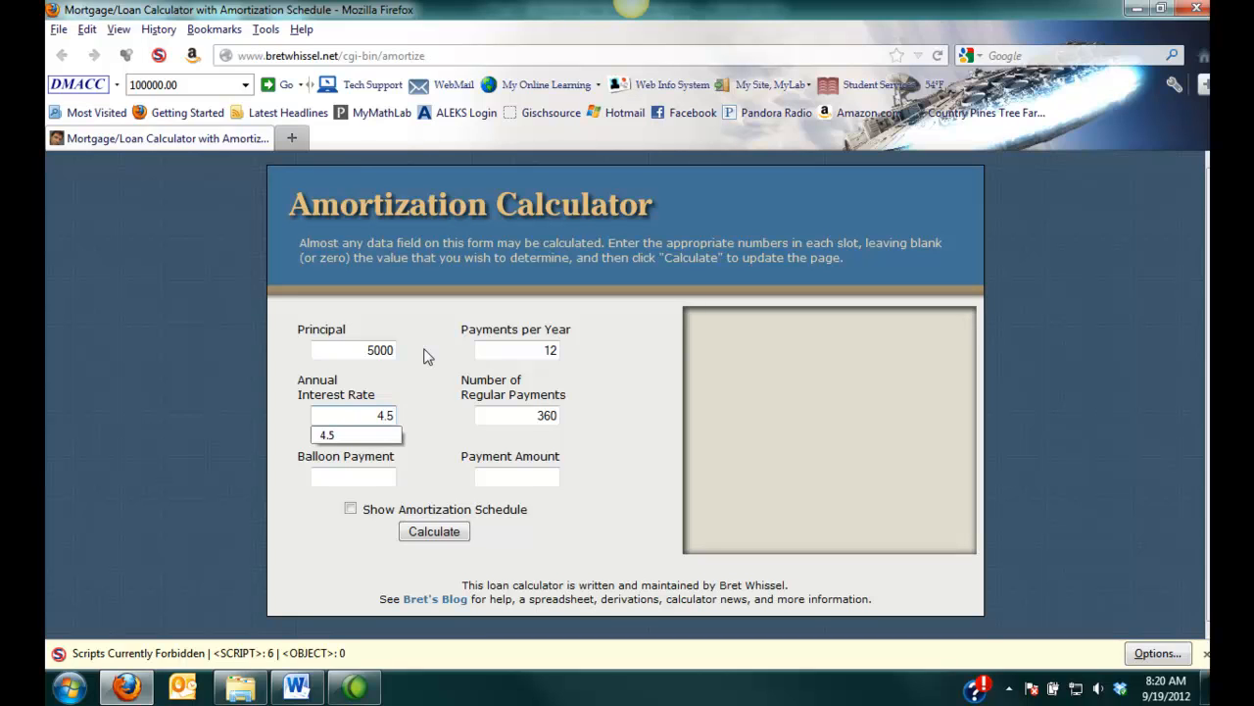
{"action": "key", "text": "Tab"}
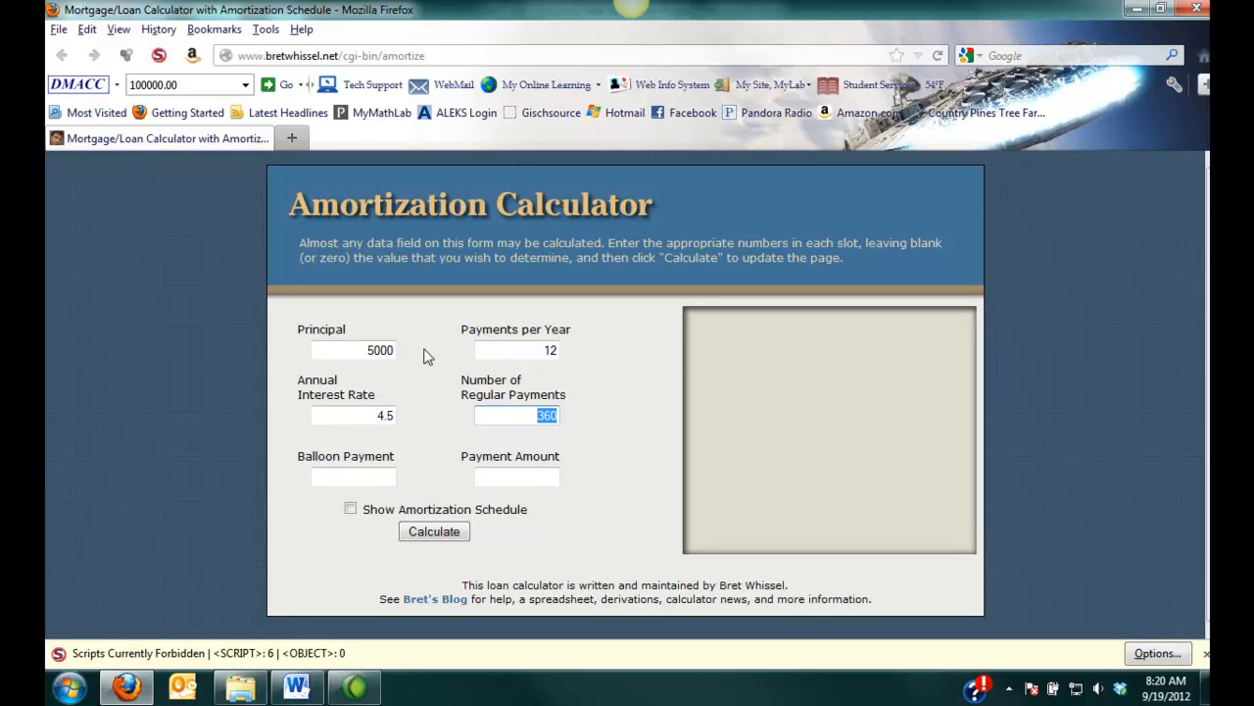
{"action": "type", "text": "48"}
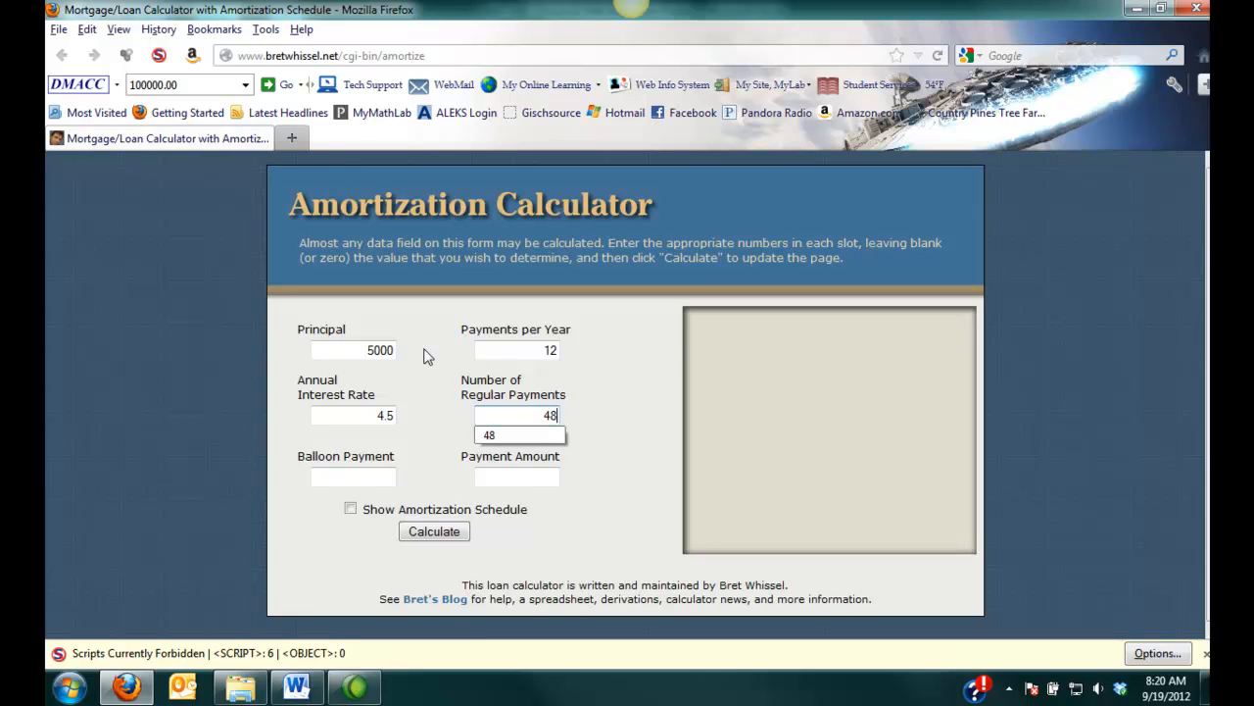
{"action": "left_click", "coordinate": [637, 442]}
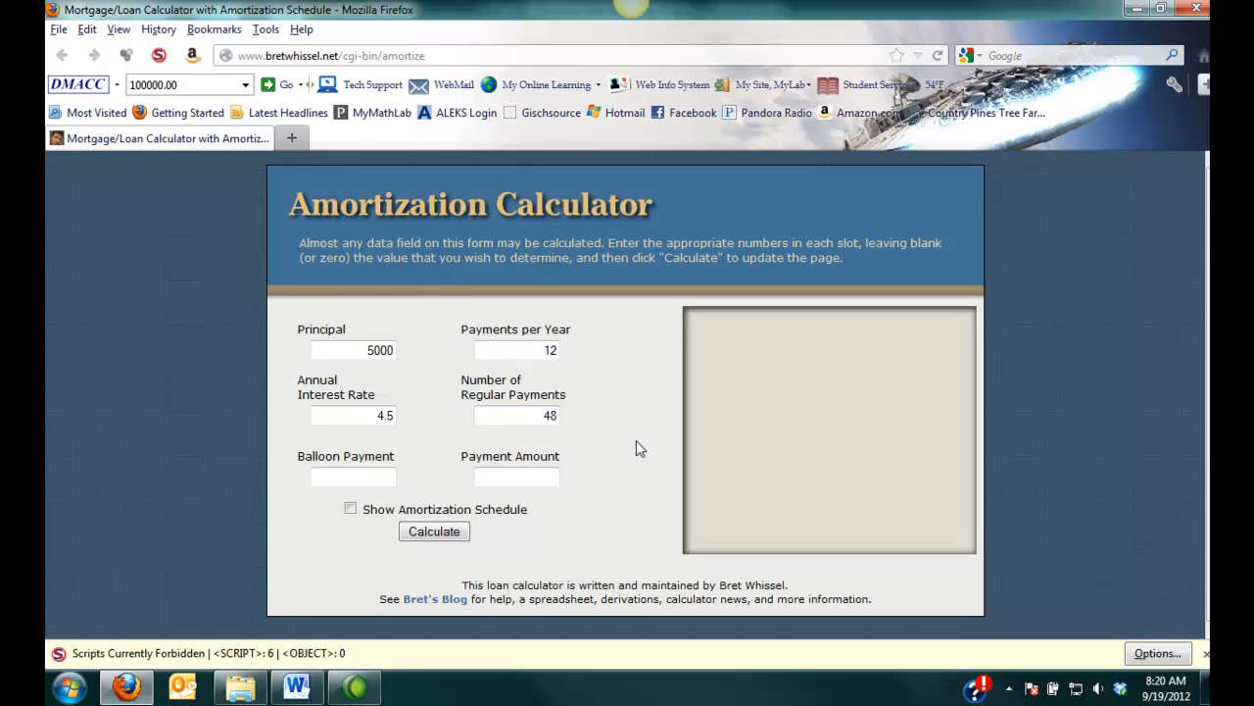
- Enable Show Amortization Schedule and calculate the loan
{"action": "left_click", "coordinate": [351, 508]}
{"action": "left_click", "coordinate": [423, 537]}
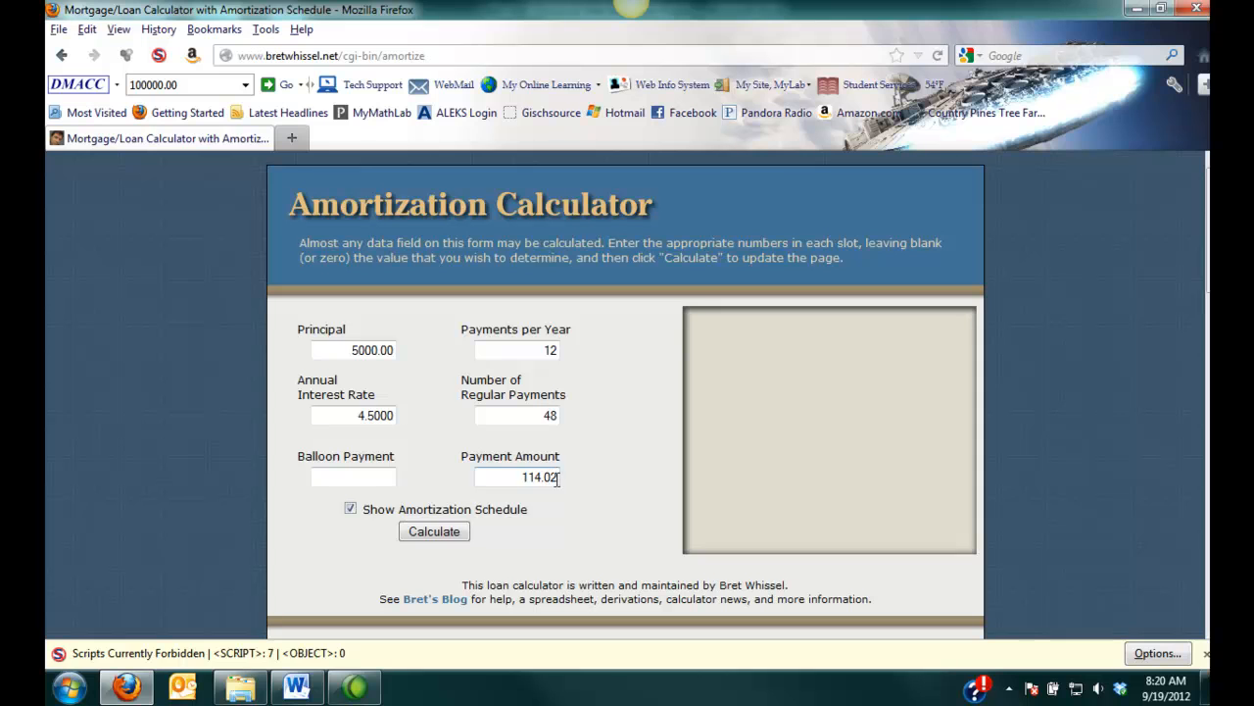
{"action": "scroll", "coordinate": [556, 478], "scroll_direction": "down", "scroll_amount": 5}
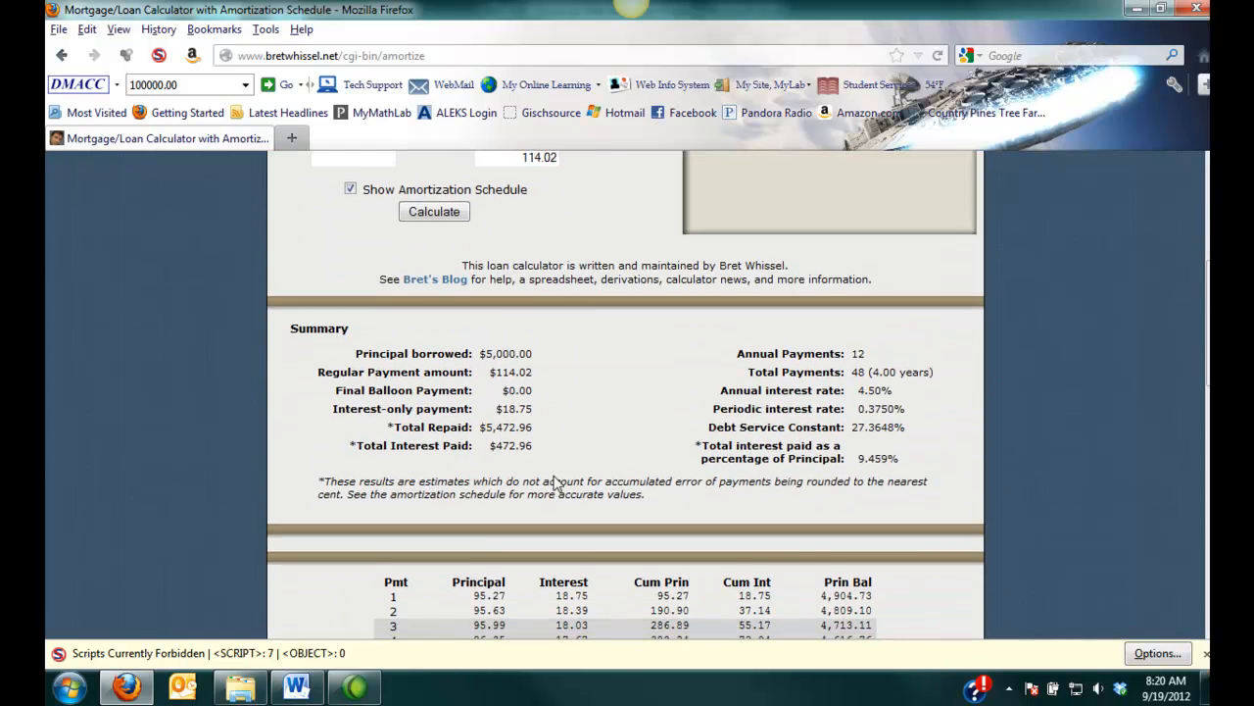
{"action": "scroll", "coordinate": [556, 481], "scroll_direction": "down", "scroll_amount": 2}
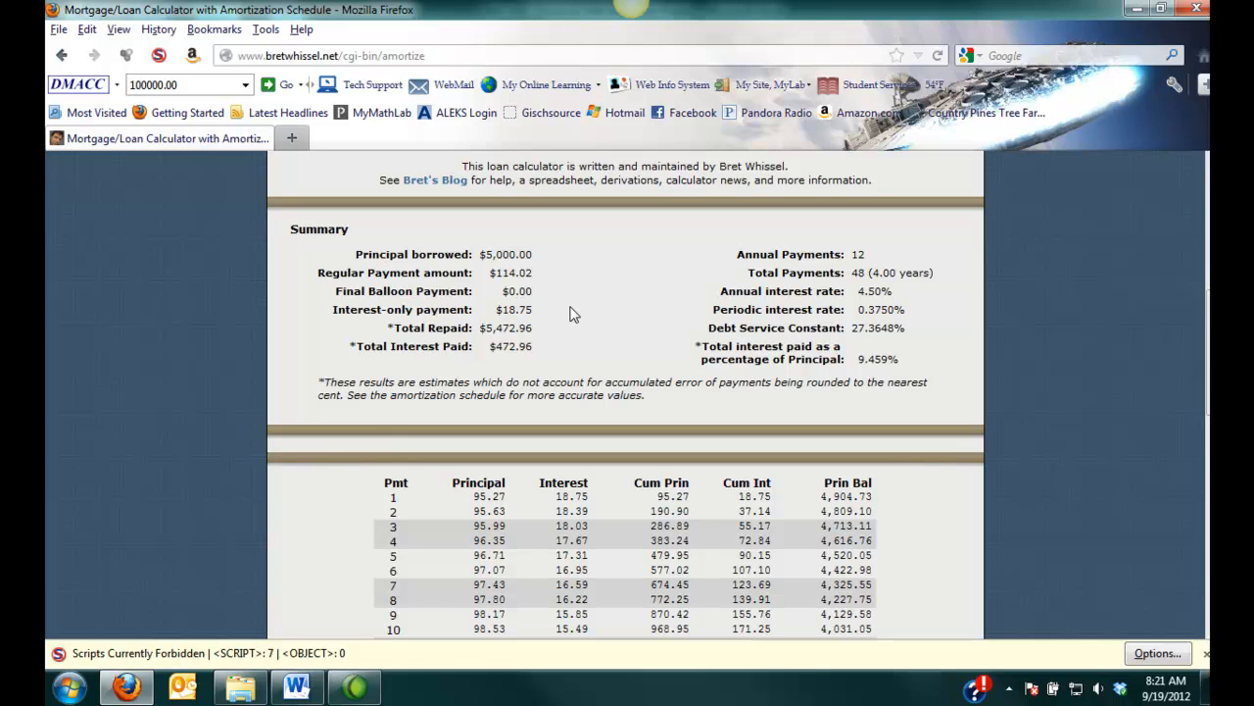
- Search Google for jing in a new tab and close that tab
{"action": "mouse_move", "coordinate": [630, 18]}
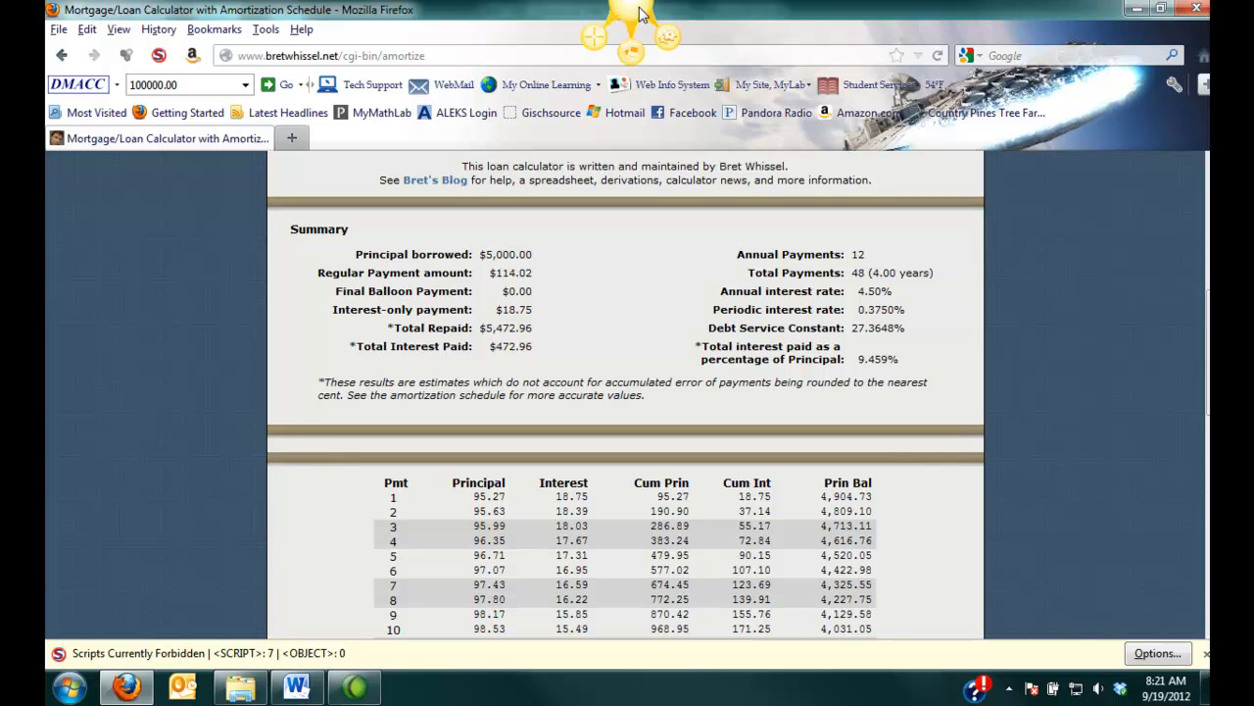
{"action": "left_click", "coordinate": [291, 137]}
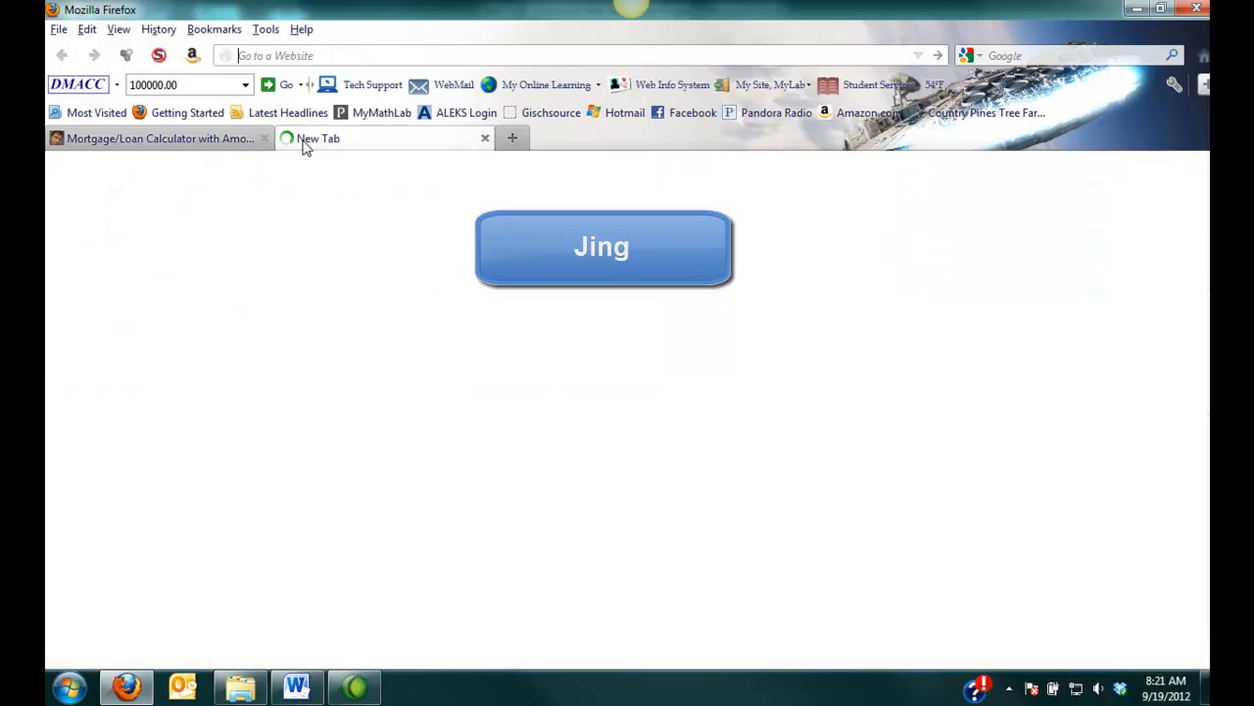
{"action": "left_click", "coordinate": [1009, 55]}
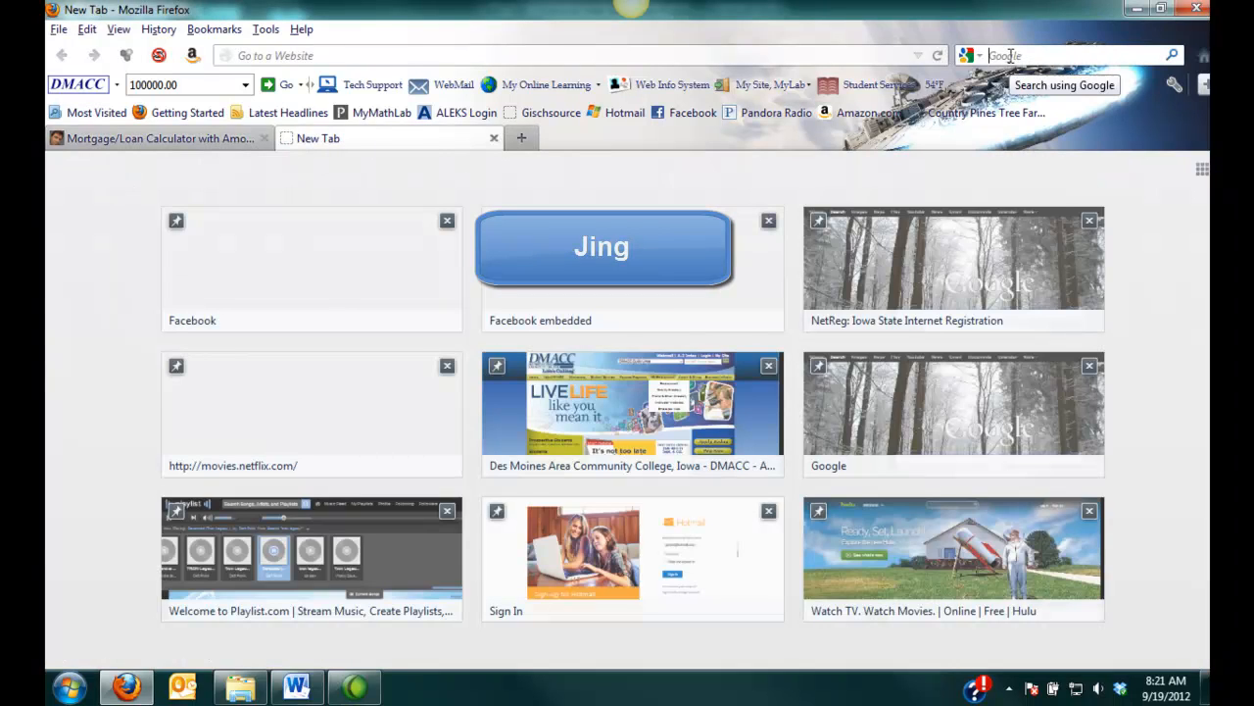
{"action": "type", "text": "j"}
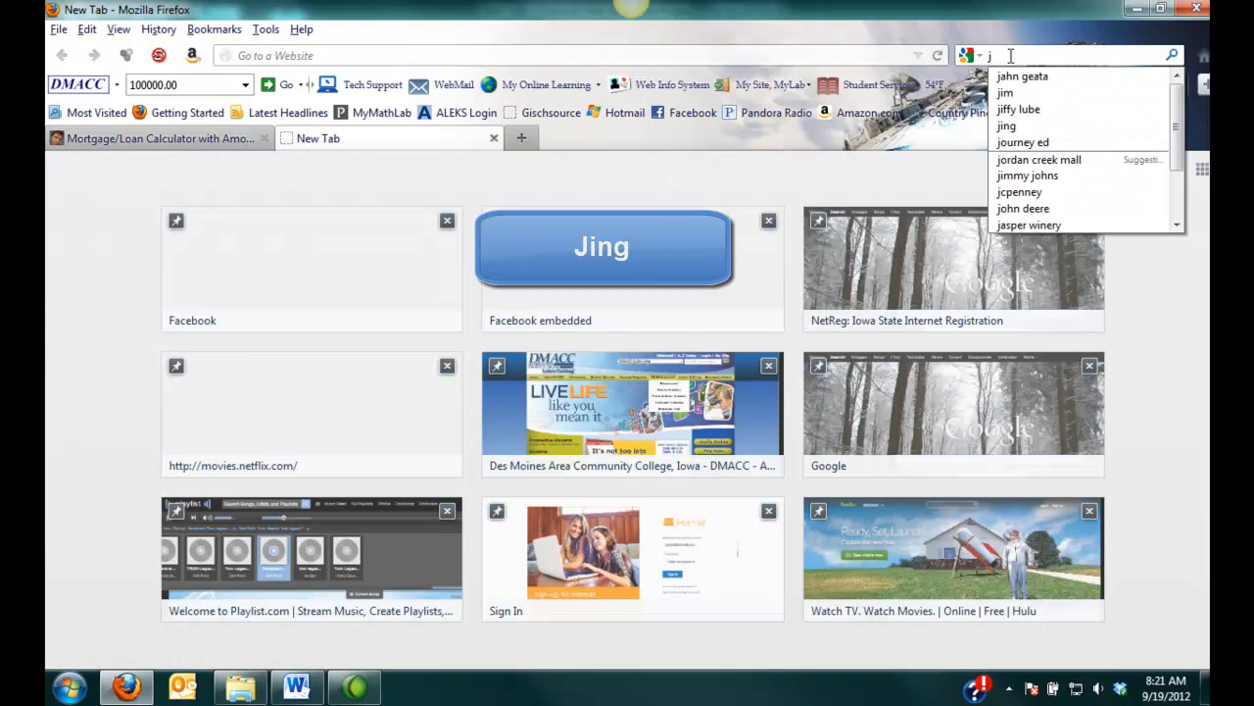
{"action": "type", "text": "ing"}
{"action": "key", "text": "Return"}
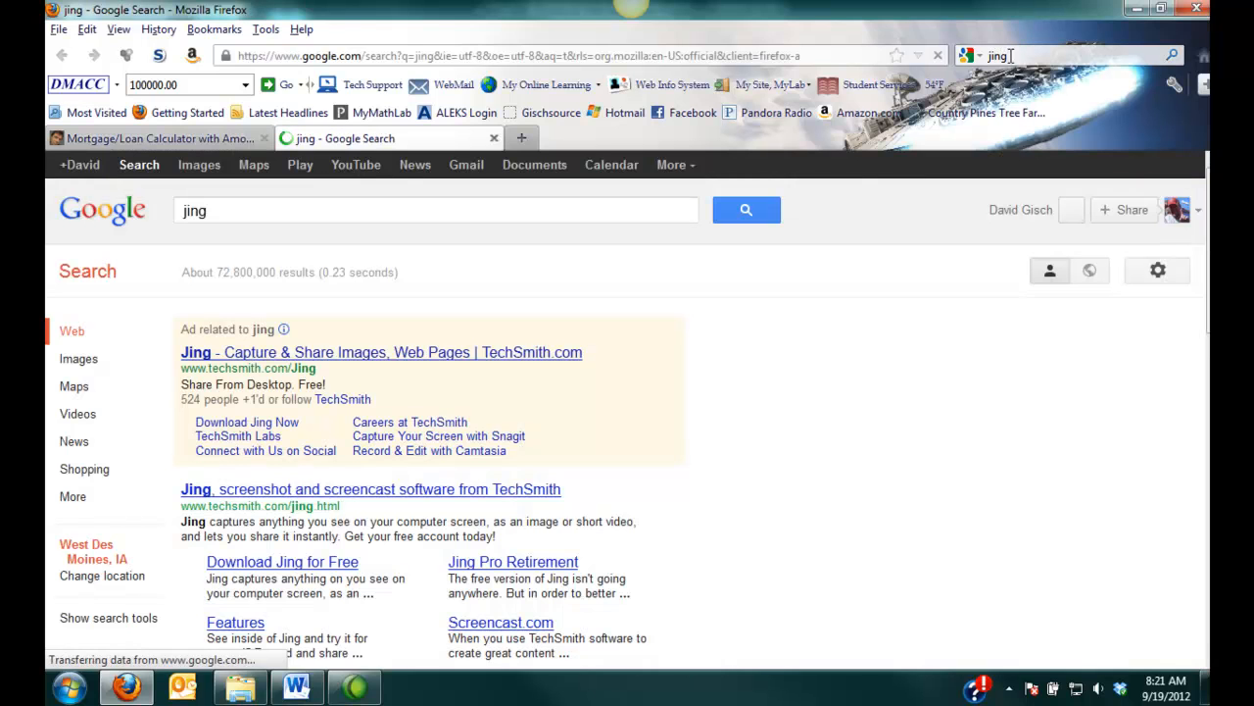
{"action": "scroll", "coordinate": [157, 377], "scroll_direction": "down", "scroll_amount": 4}
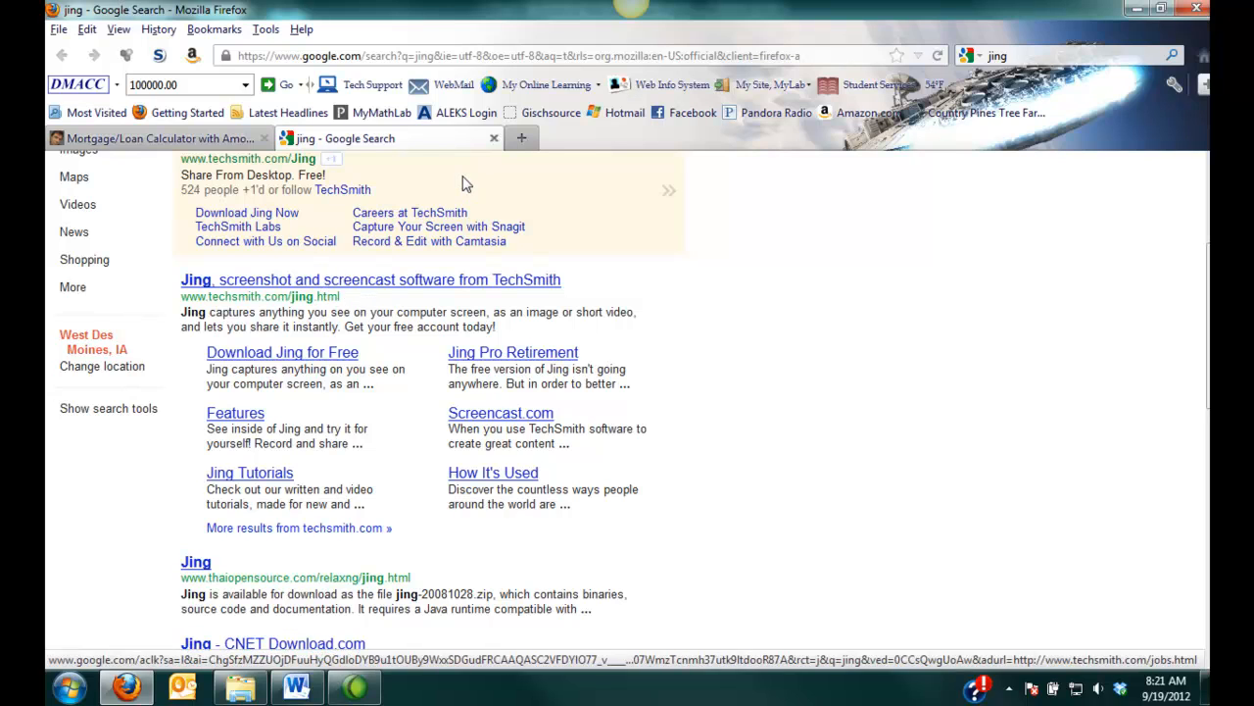
{"action": "left_click", "coordinate": [495, 139]}
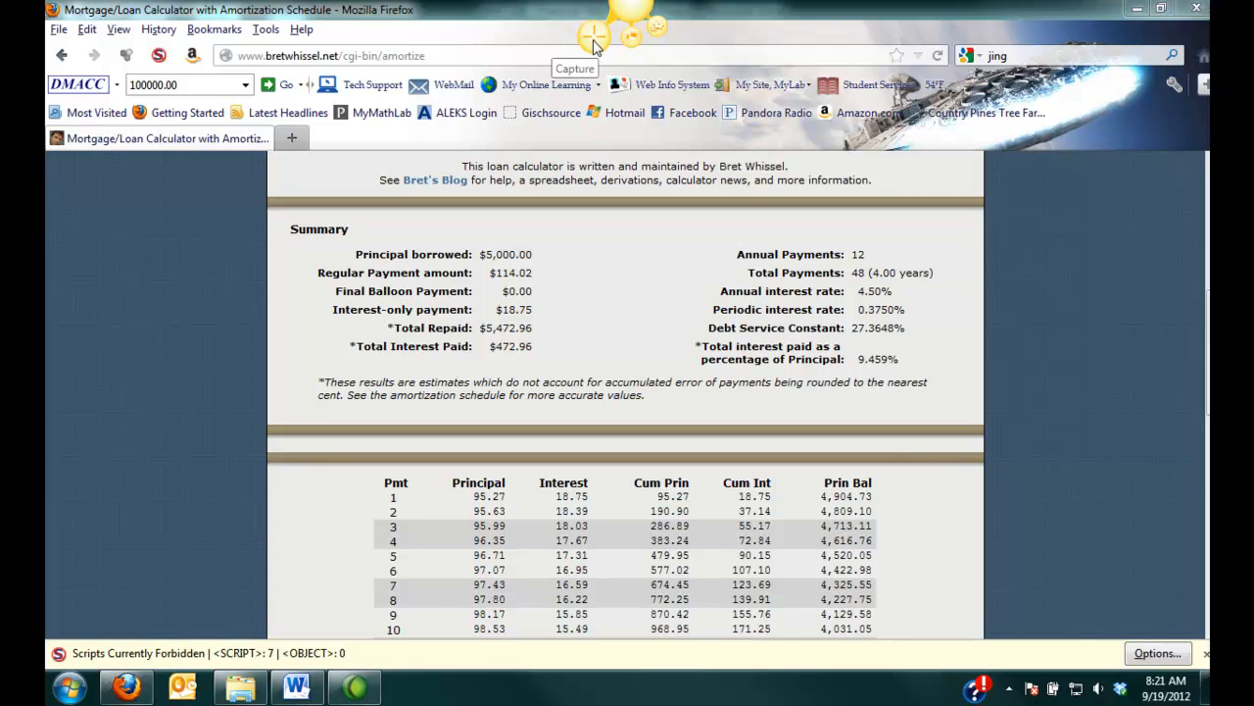
- Capture the loan Summary section with Jing and copy the captured image
{"action": "left_click", "coordinate": [593, 46]}
{"action": "left_click_drag", "start_coordinate": [268, 213], "coordinate": [982, 410]}
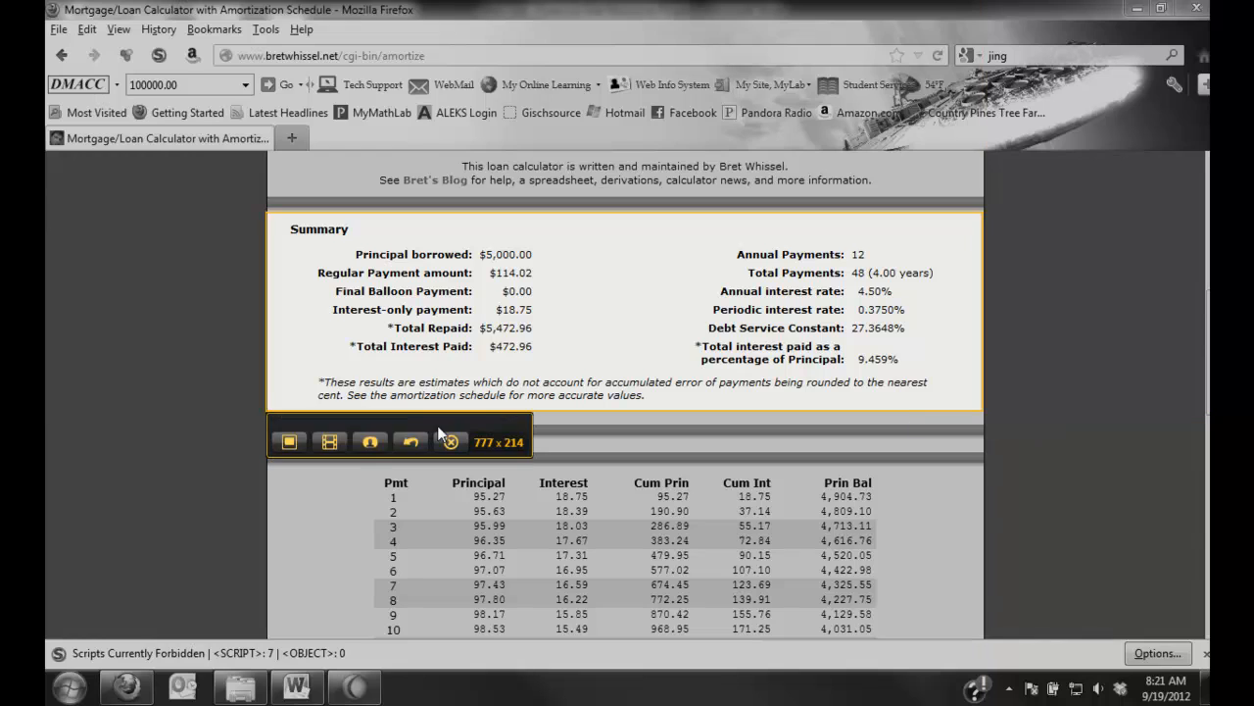
{"action": "left_click", "coordinate": [290, 442]}
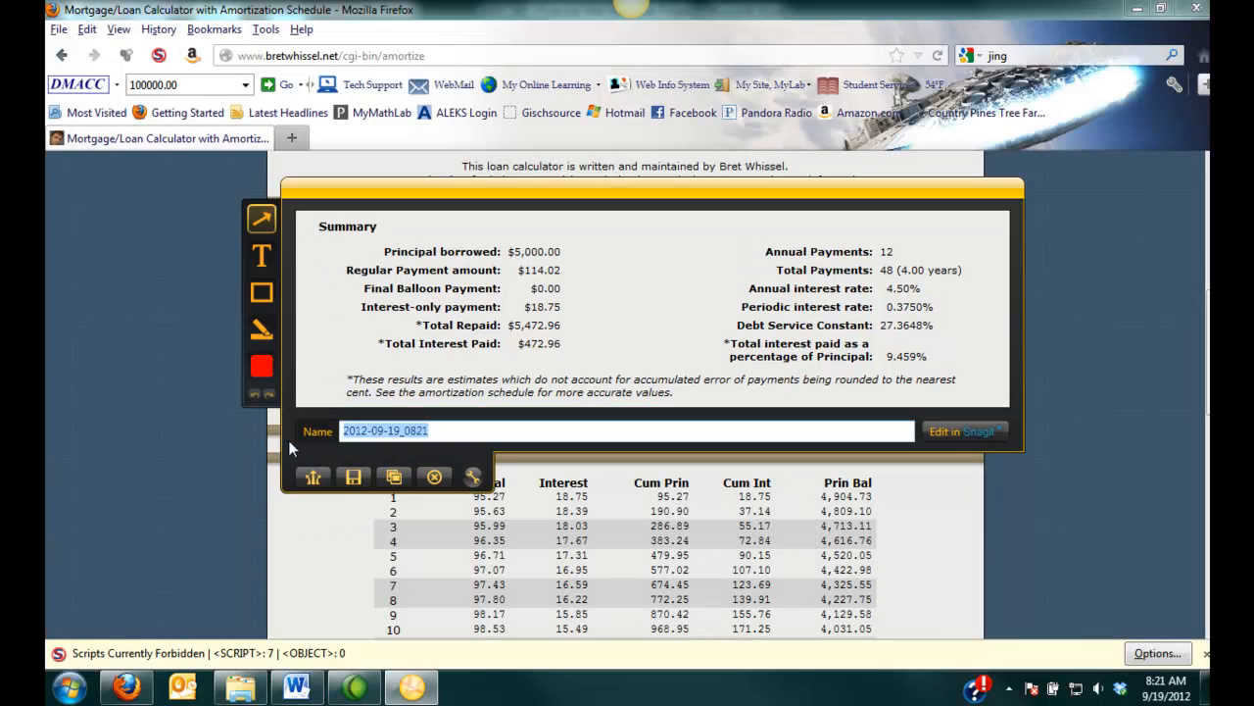
{"action": "left_click", "coordinate": [395, 479]}
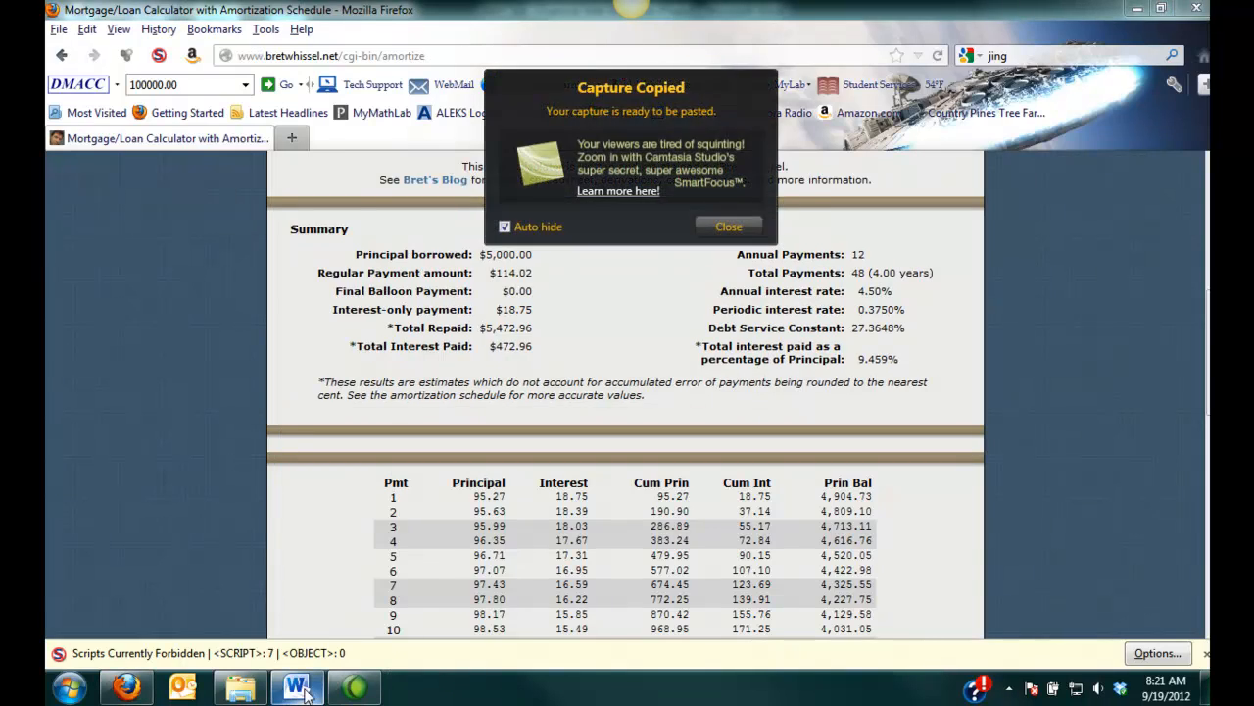
- Switch back to Word and paste the captured summary into the blank line below question 1c
{"action": "left_click", "coordinate": [297, 688]}
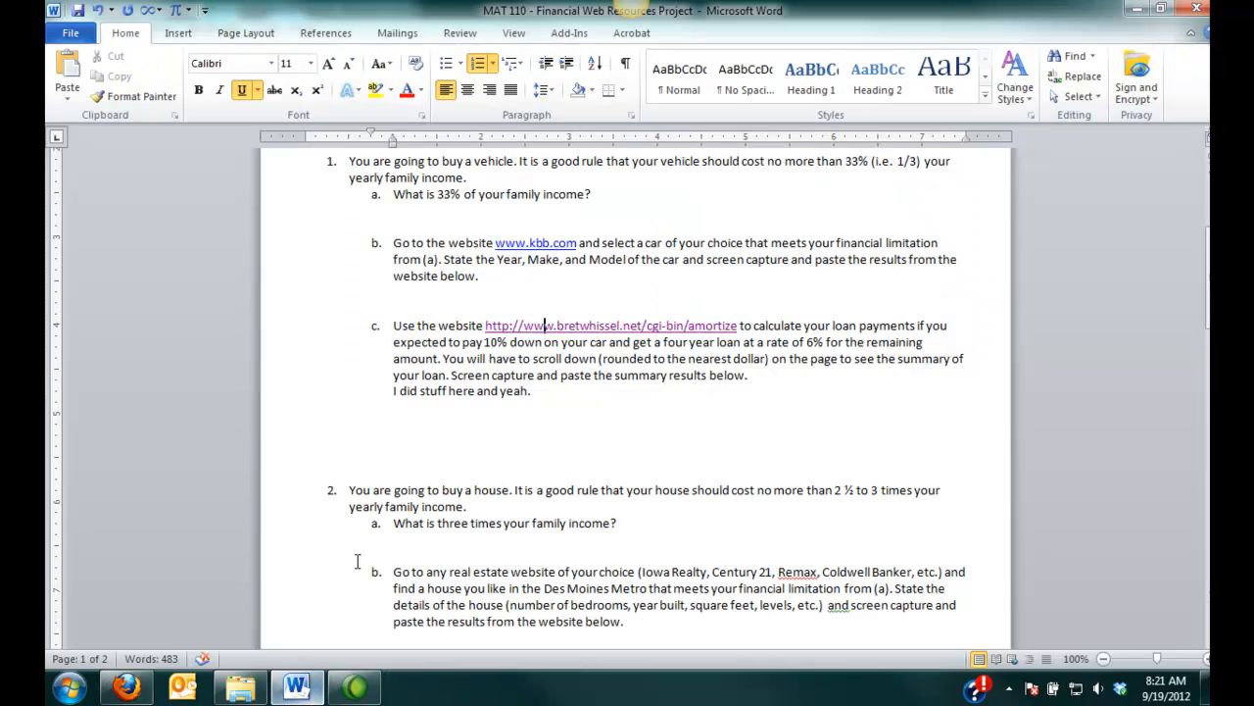
{"action": "left_click", "coordinate": [427, 419]}
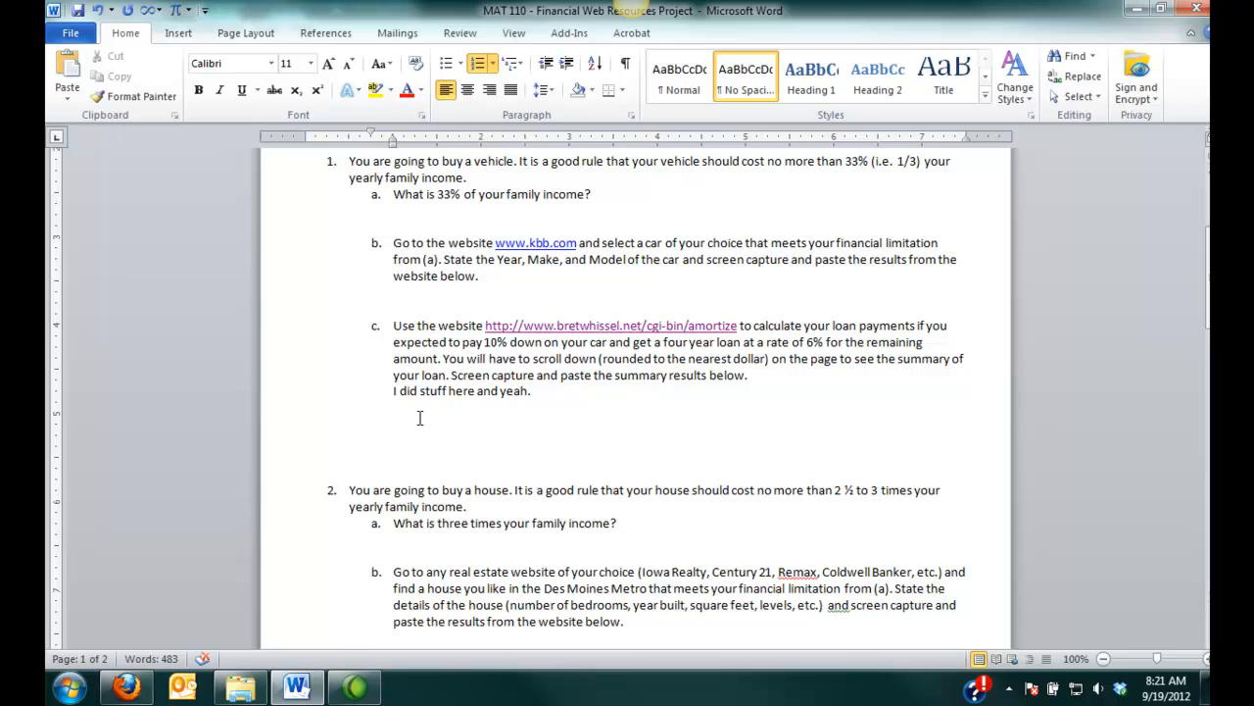
{"action": "right_click", "coordinate": [415, 420]}
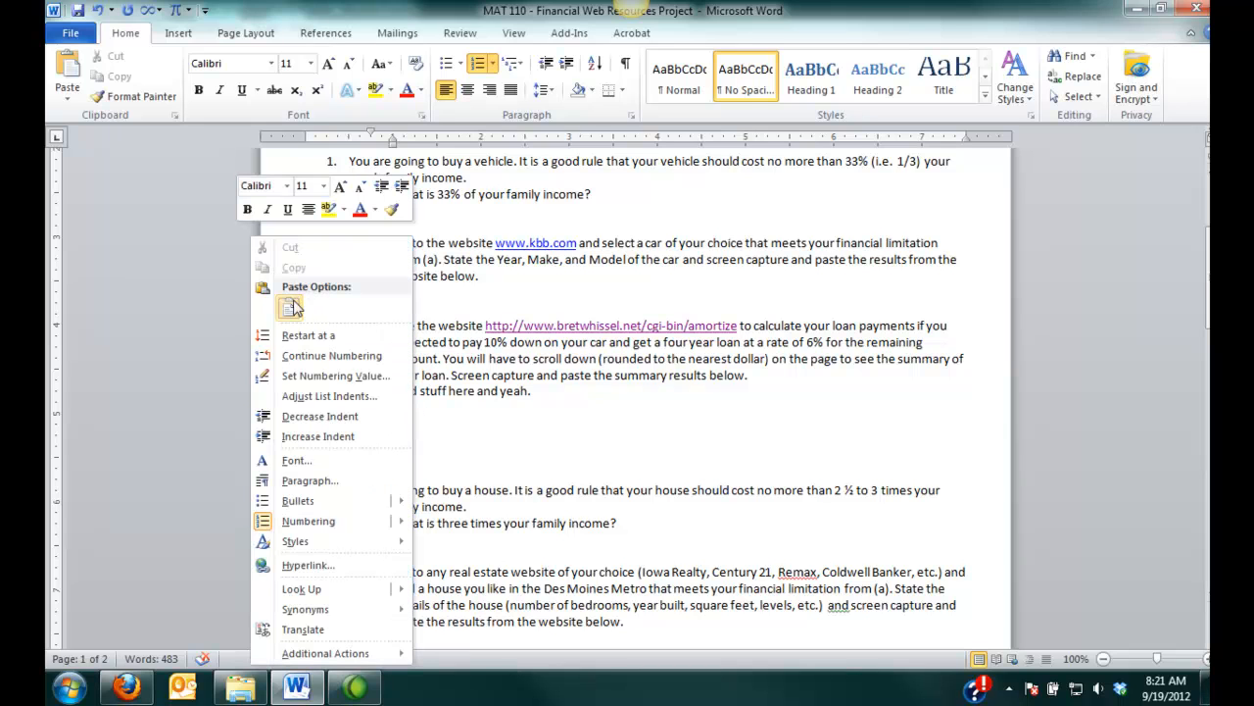
{"action": "left_click", "coordinate": [174, 37]}
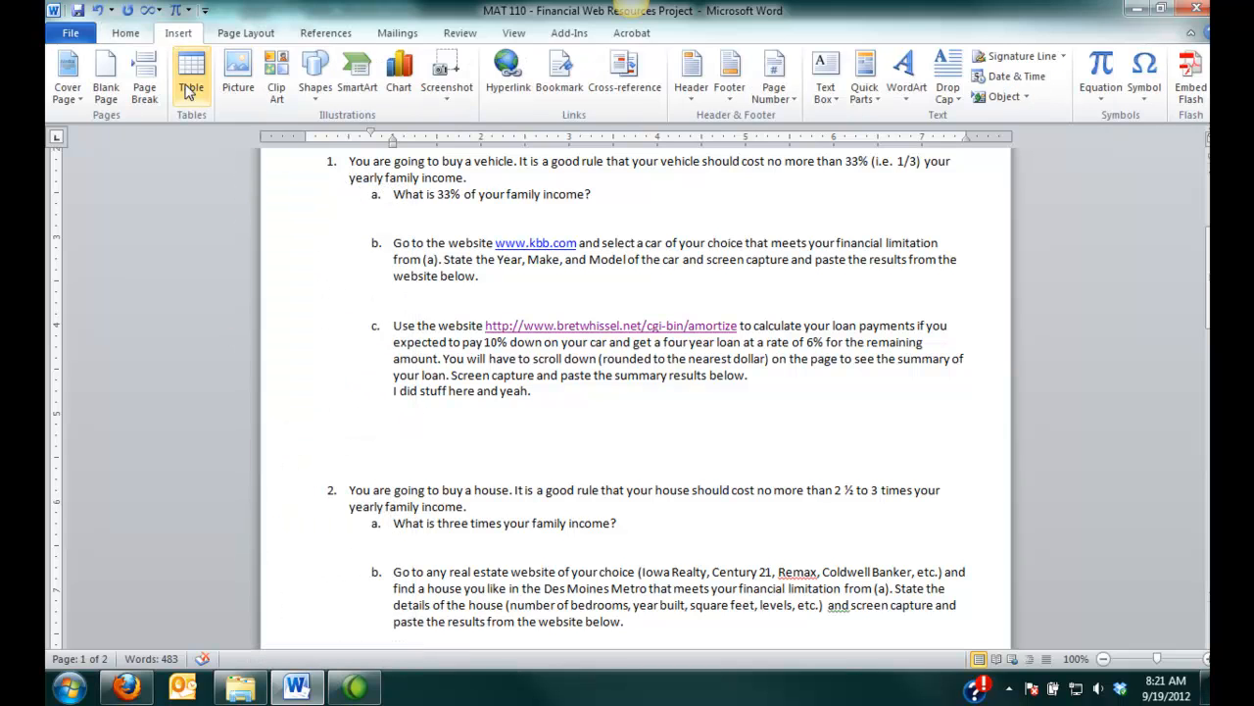
{"action": "left_click", "coordinate": [126, 33]}
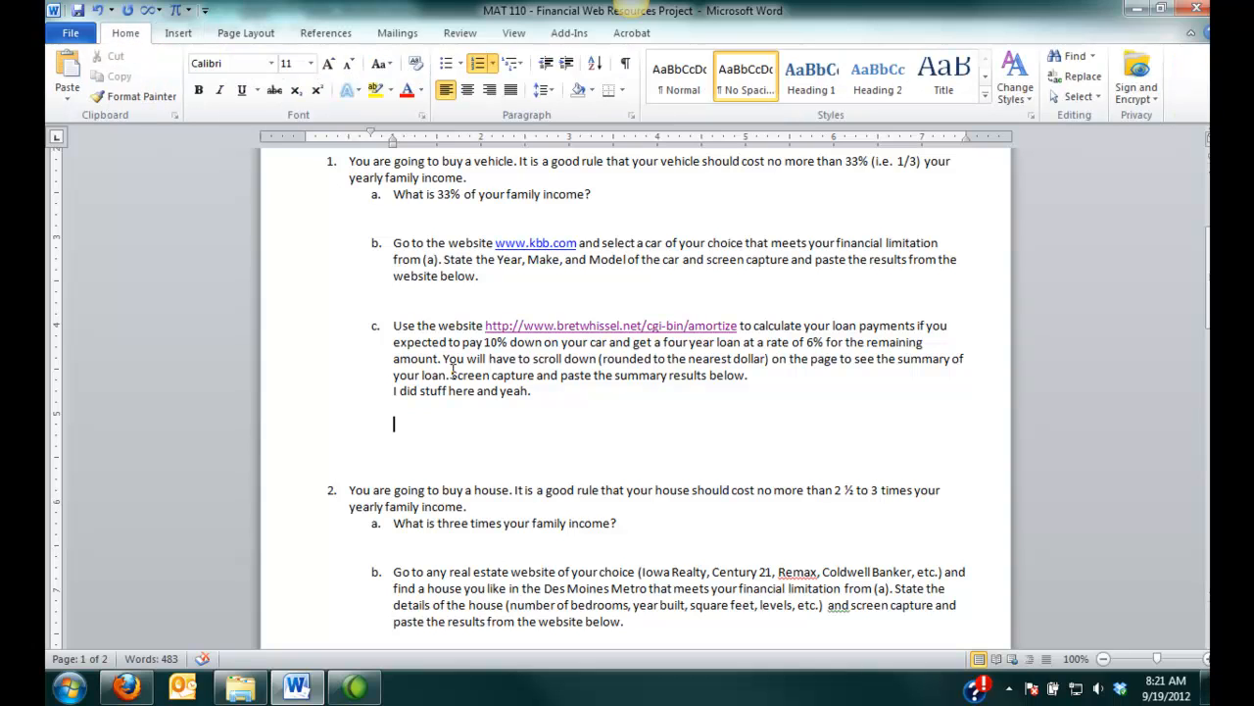
{"action": "left_click", "coordinate": [67, 73]}
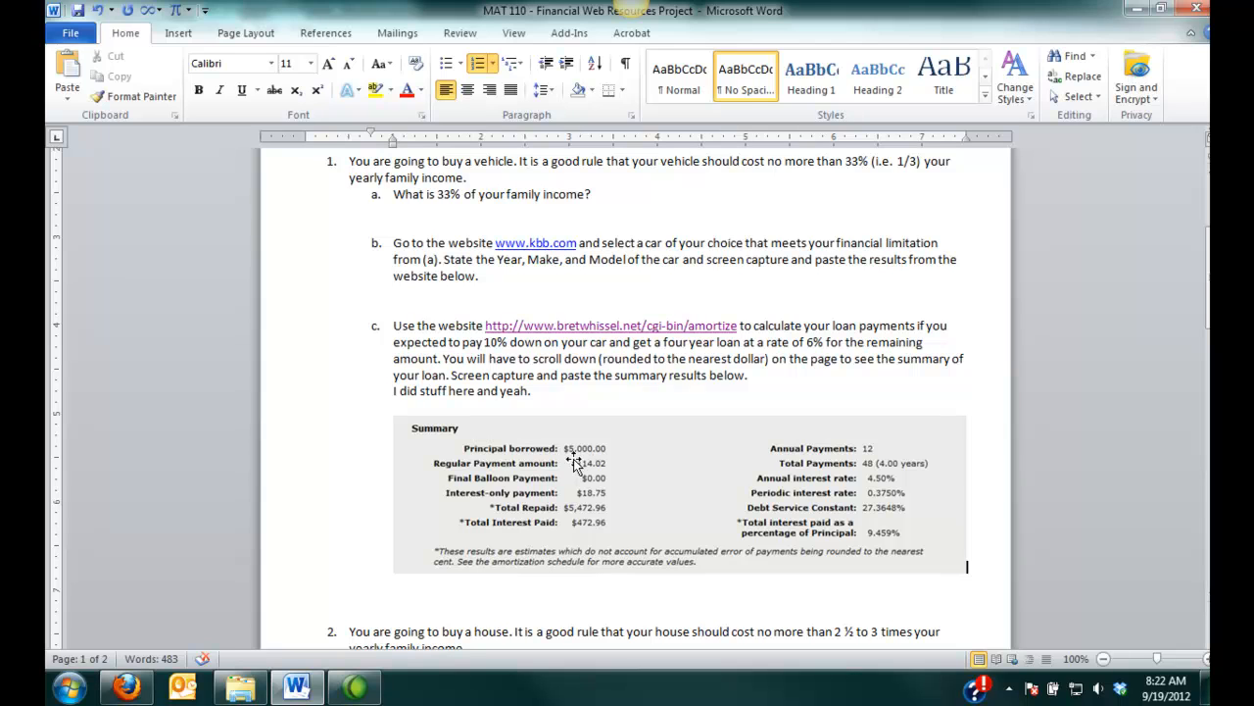
- Add a blank line below the pasted summary image and open the Snipping Tool from the Accessories programs
{"action": "key", "text": "Return"}
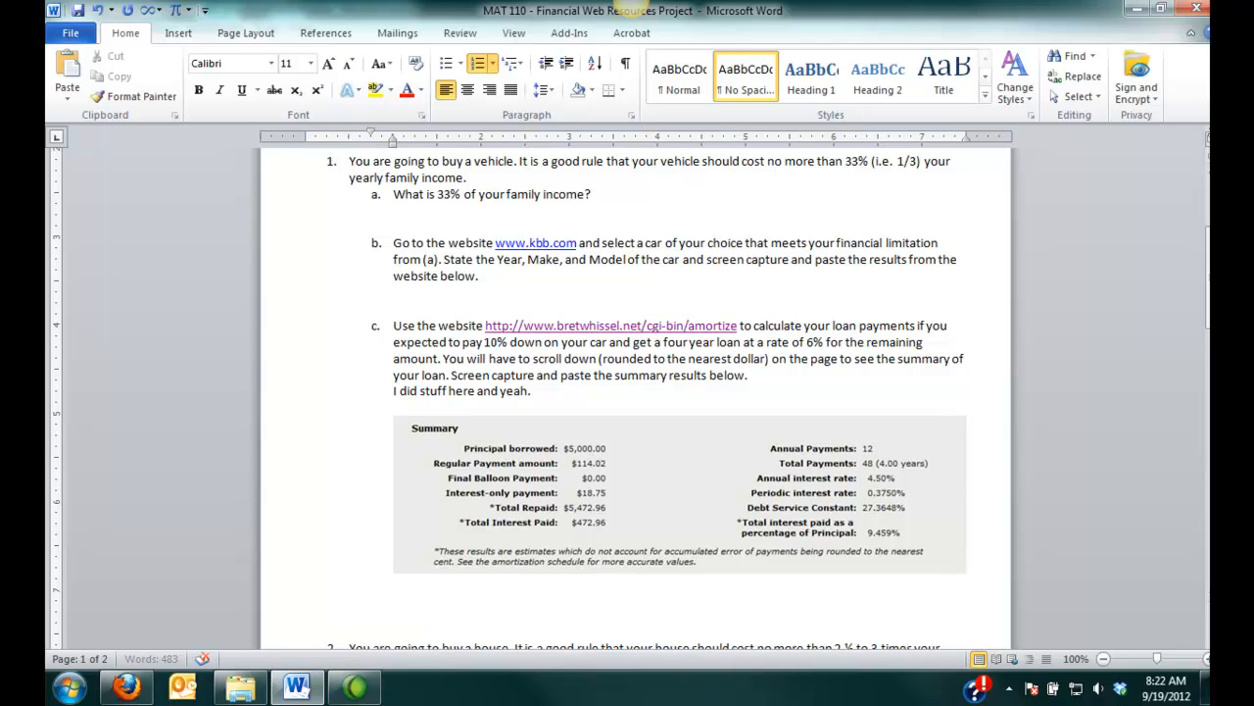
{"action": "scroll", "coordinate": [500, 362], "scroll_direction": "down", "scroll_amount": 5}
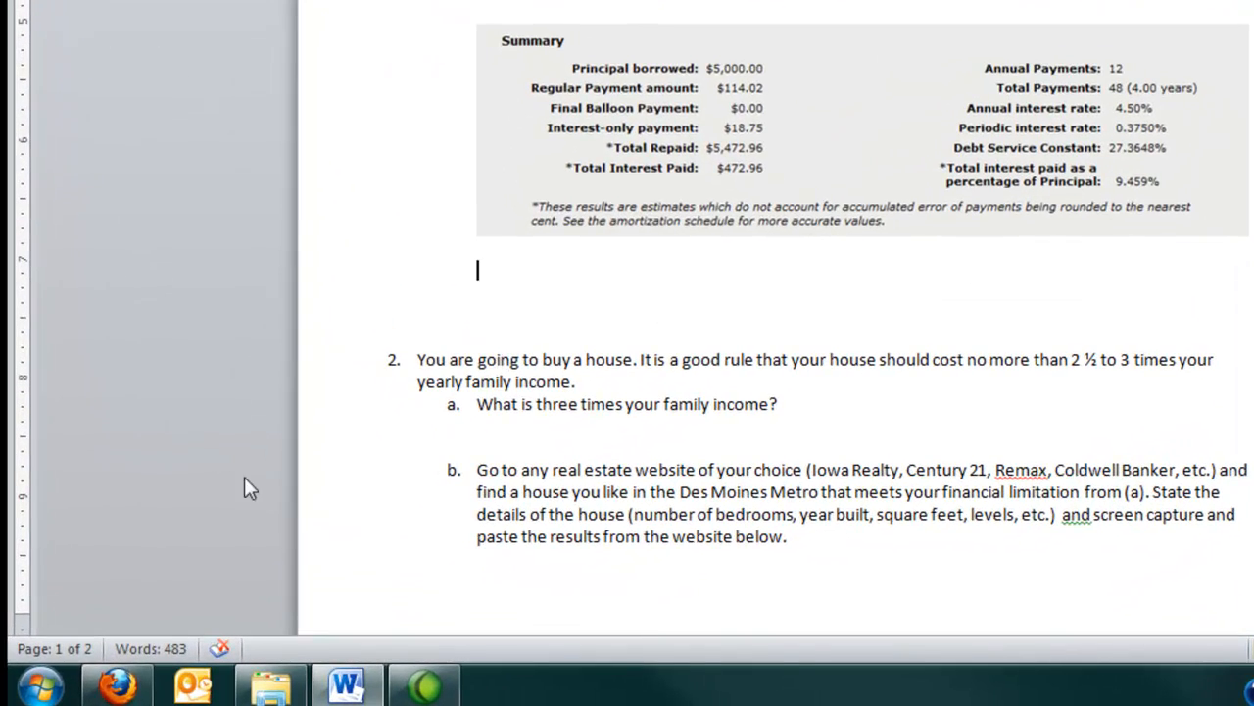
{"action": "left_click", "coordinate": [41, 690]}
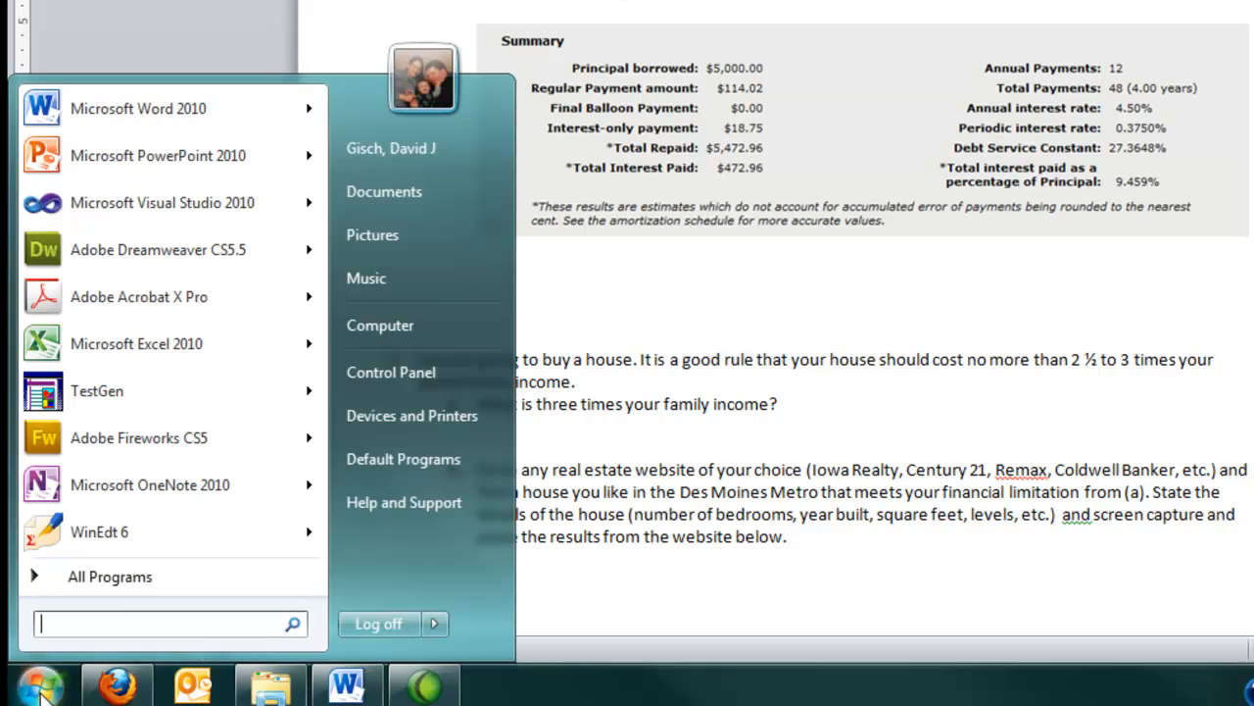
{"action": "left_click", "coordinate": [101, 585]}
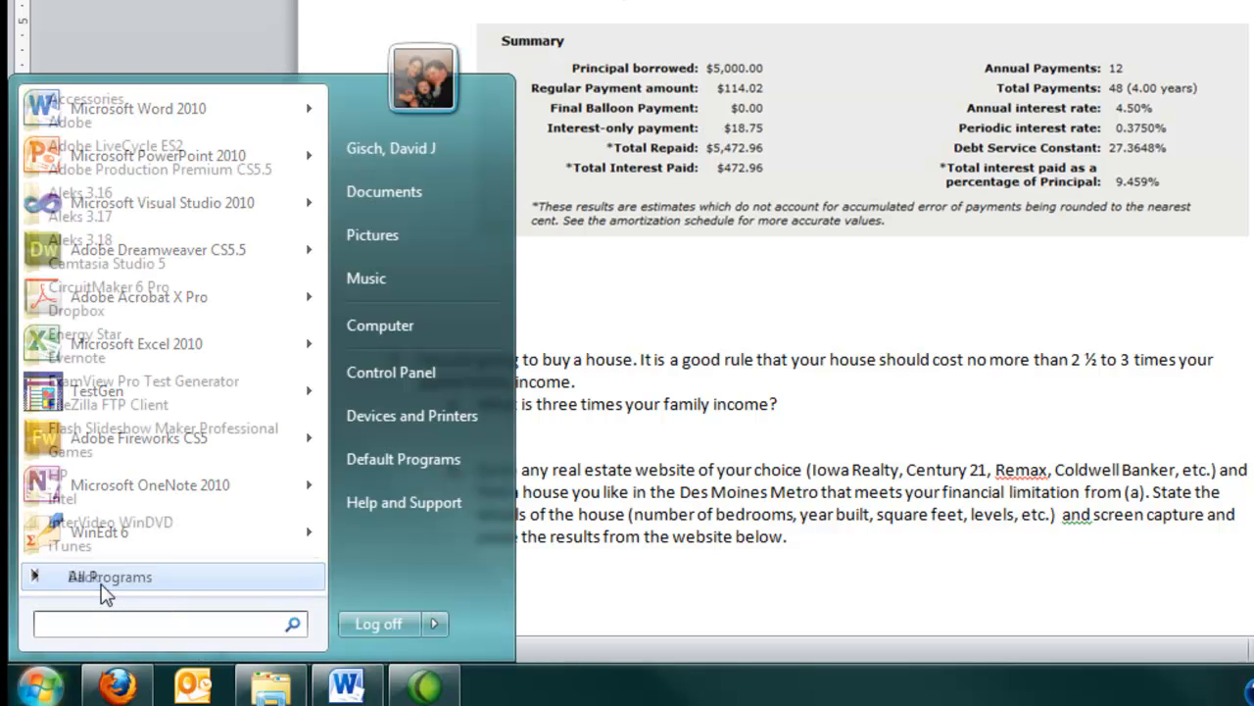
{"action": "left_click", "coordinate": [145, 98]}
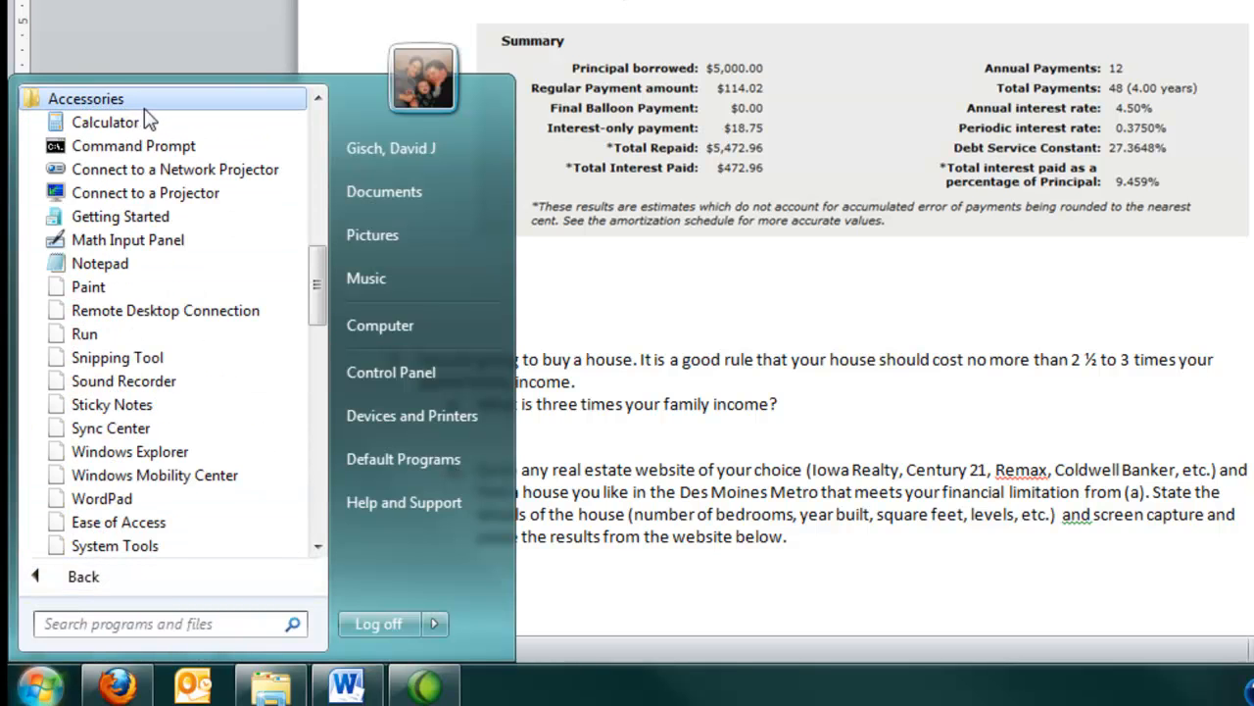
{"action": "left_click", "coordinate": [105, 362]}
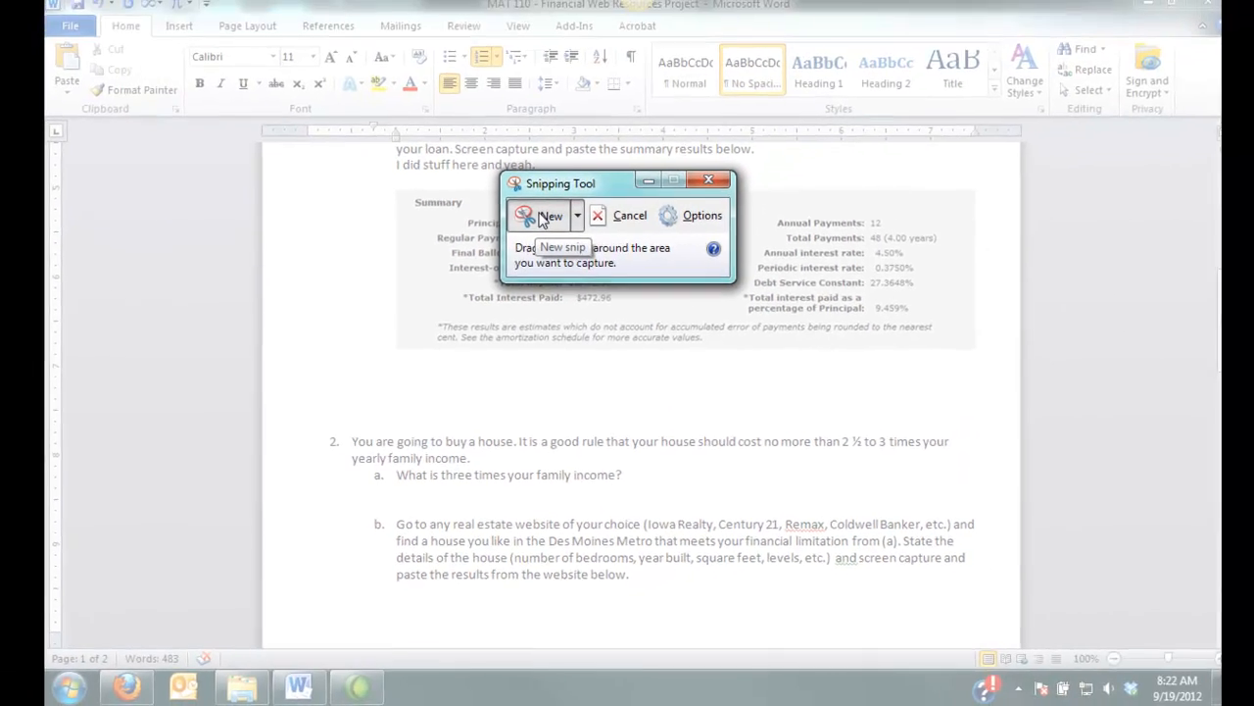
{"action": "key", "text": "Escape"}
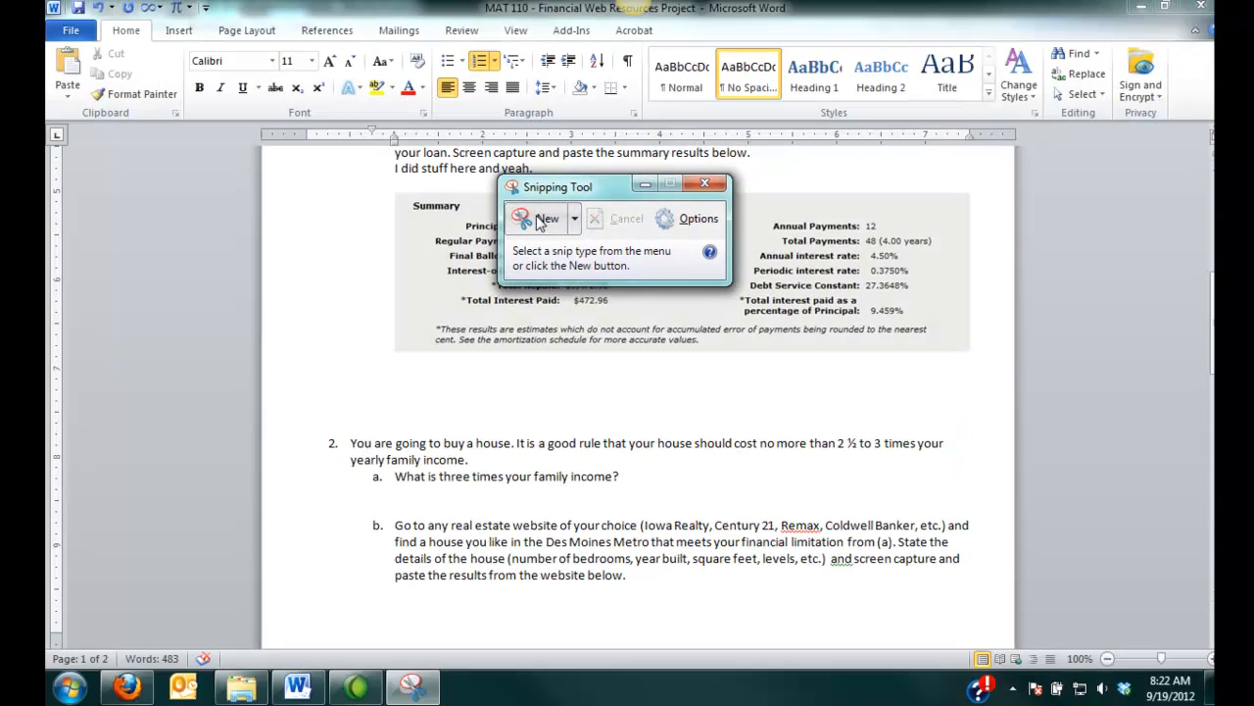
- Snip the loan Summary section of the calculator page, copy the snip, and close the Snipping Tool without saving
{"action": "left_click", "coordinate": [132, 691]}
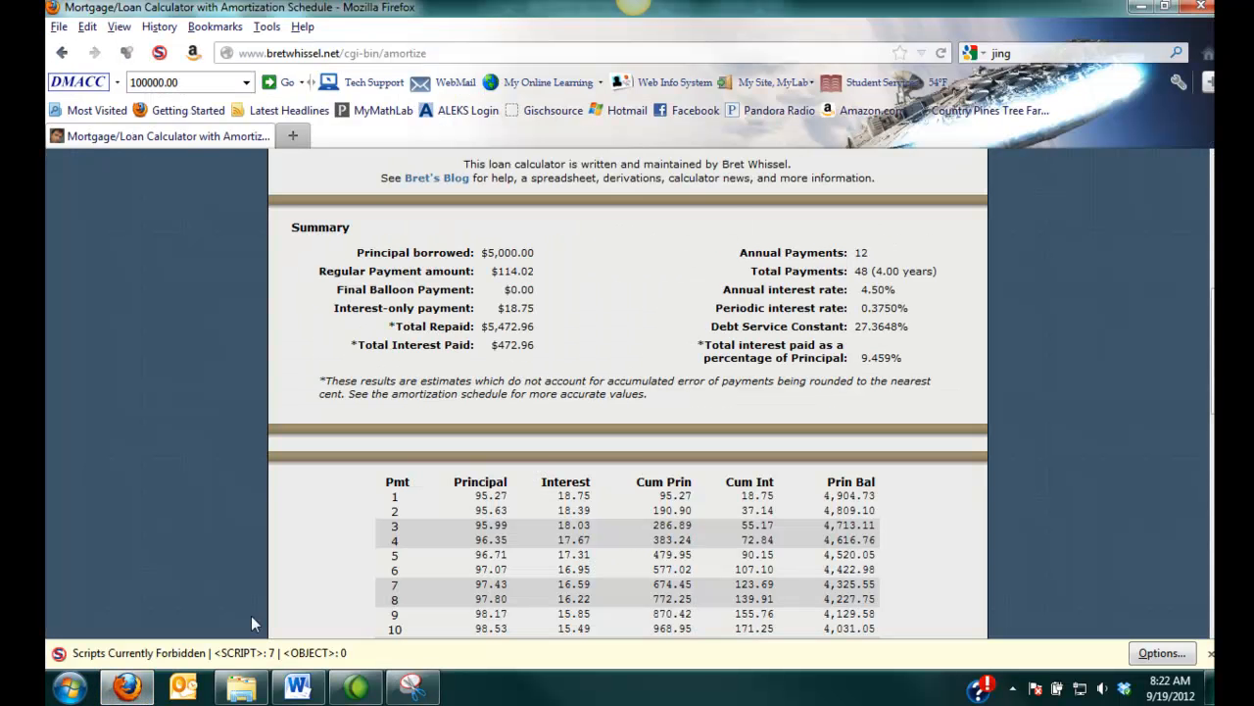
{"action": "left_click", "coordinate": [412, 689]}
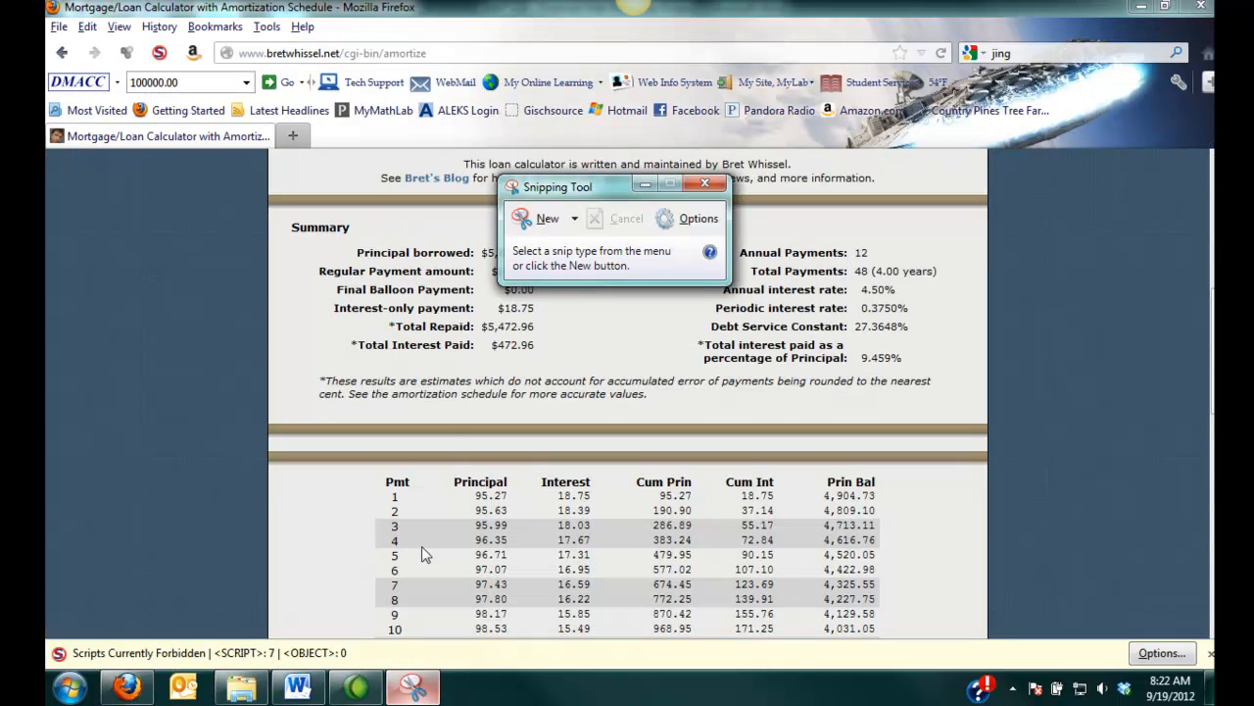
{"action": "left_click", "coordinate": [544, 214]}
{"action": "left_click_drag", "start_coordinate": [271, 210], "coordinate": [984, 416]}
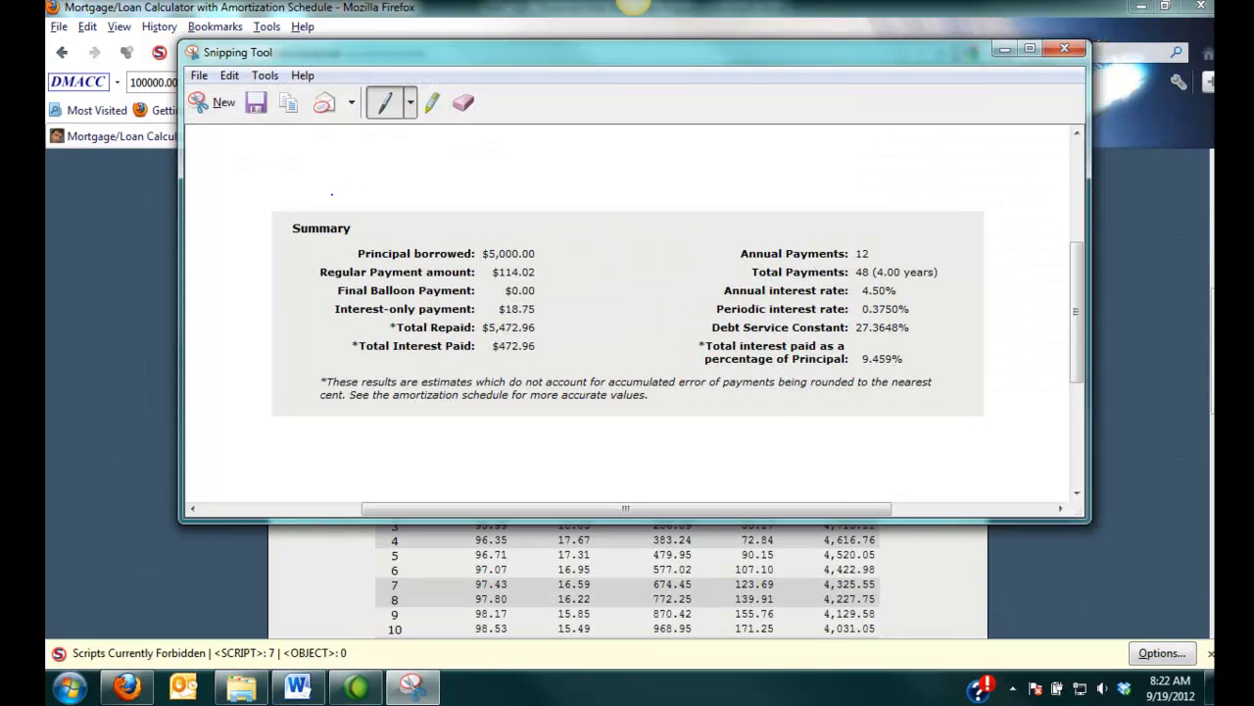
{"action": "left_click", "coordinate": [288, 104]}
{"action": "left_click", "coordinate": [1065, 49]}
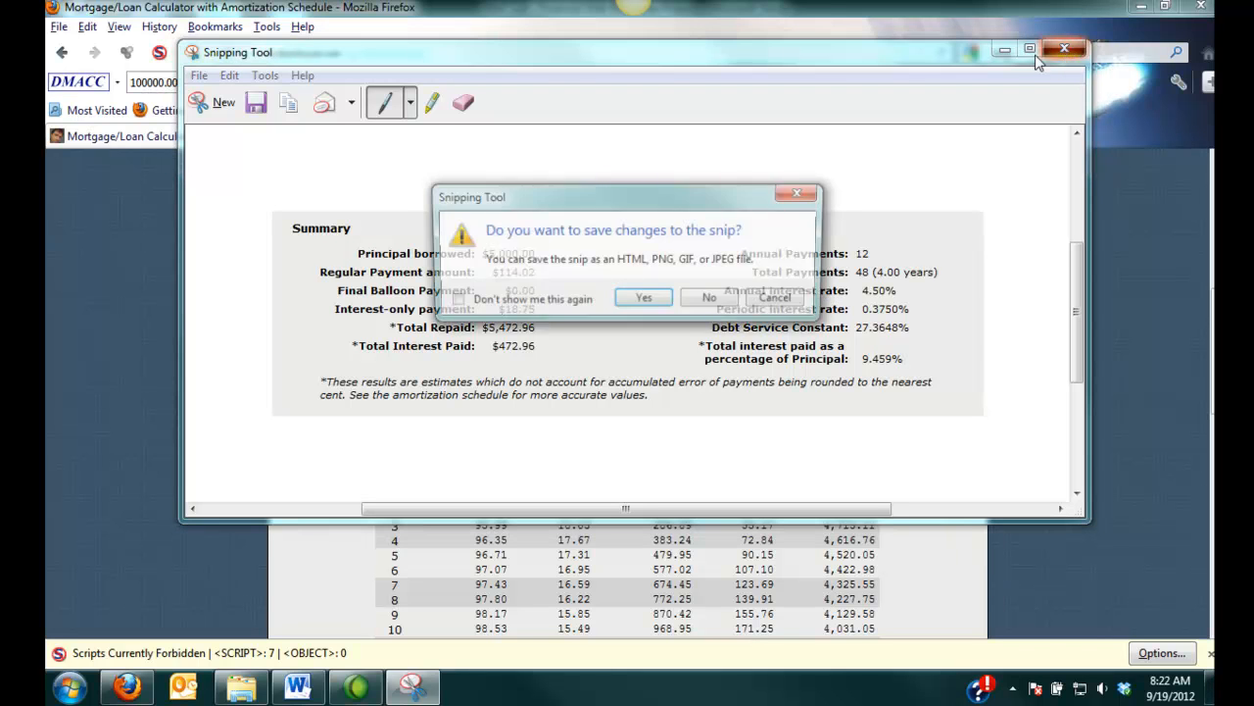
{"action": "left_click", "coordinate": [712, 302]}
- Switch back to Word and paste the snipped summary below the first summary image, then paste it once more further down
{"action": "left_click", "coordinate": [300, 686]}
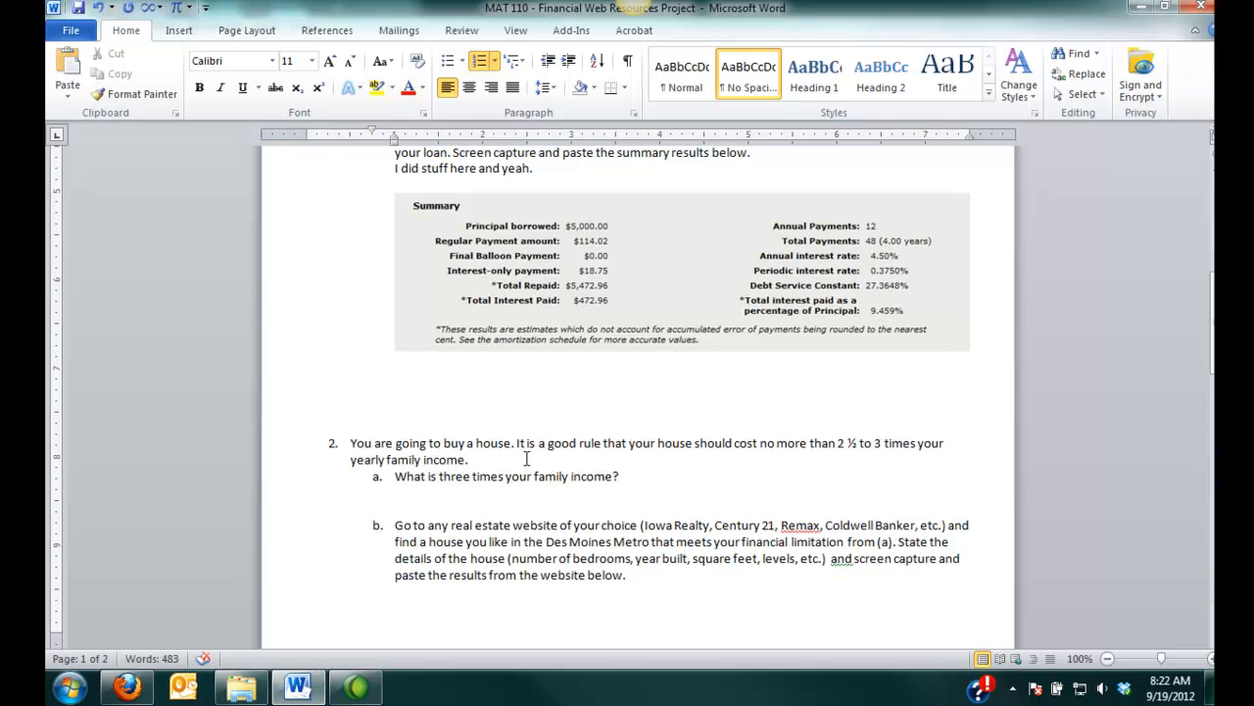
{"action": "right_click", "coordinate": [456, 381]}
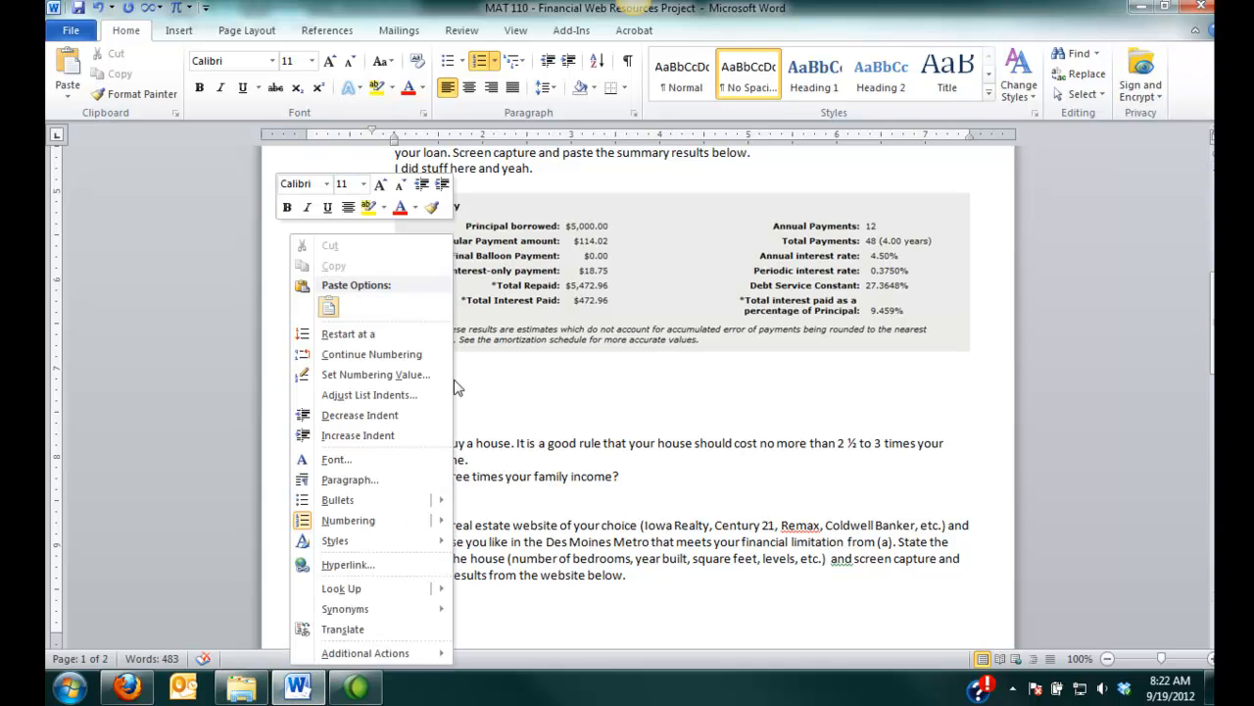
{"action": "left_click", "coordinate": [342, 317]}
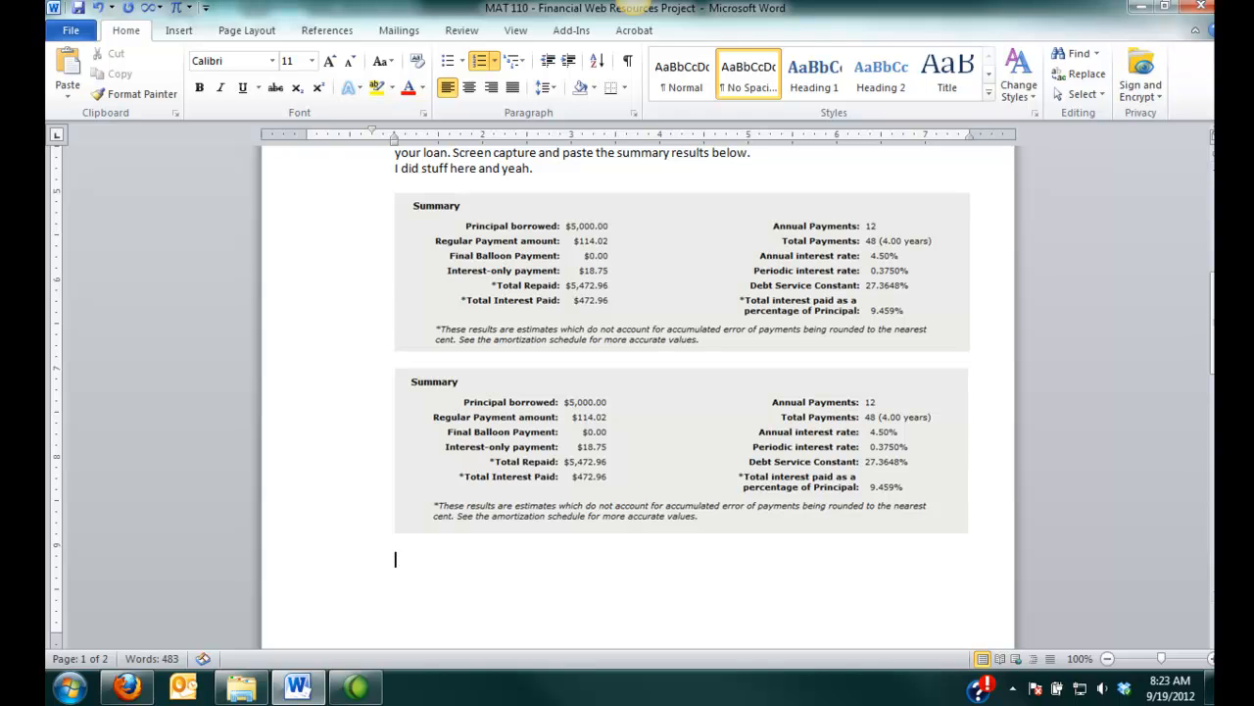
{"action": "scroll", "coordinate": [588, 412], "scroll_direction": "down", "scroll_amount": 3}
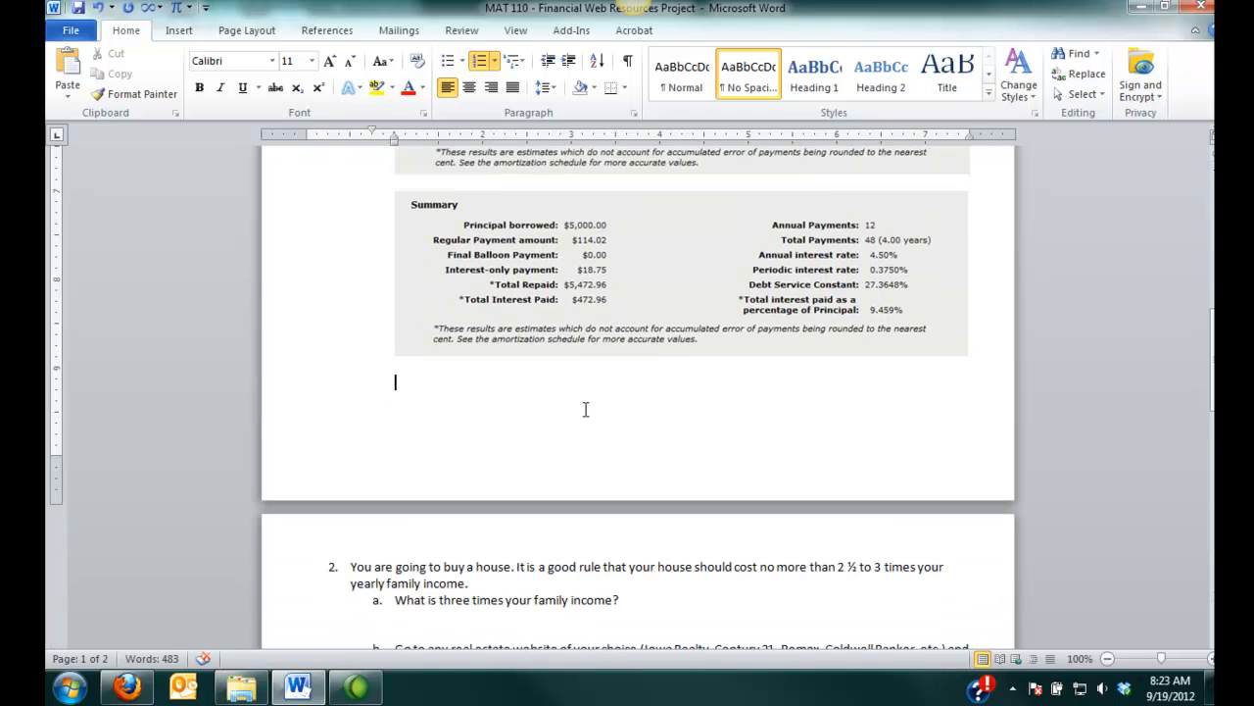
{"action": "key", "text": "ctrl+v"}
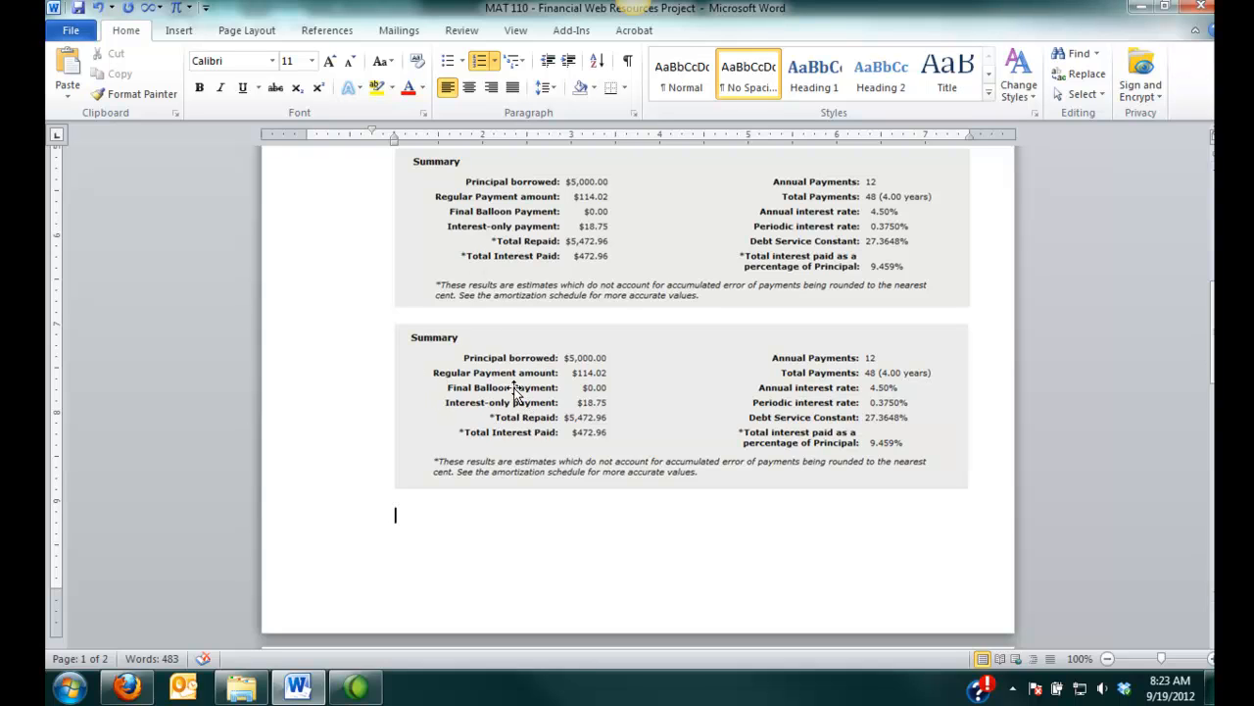
- Capture the whole browser window showing the calculator results and paste that screenshot into the document below the summaries
{"action": "left_click", "coordinate": [127, 686]}
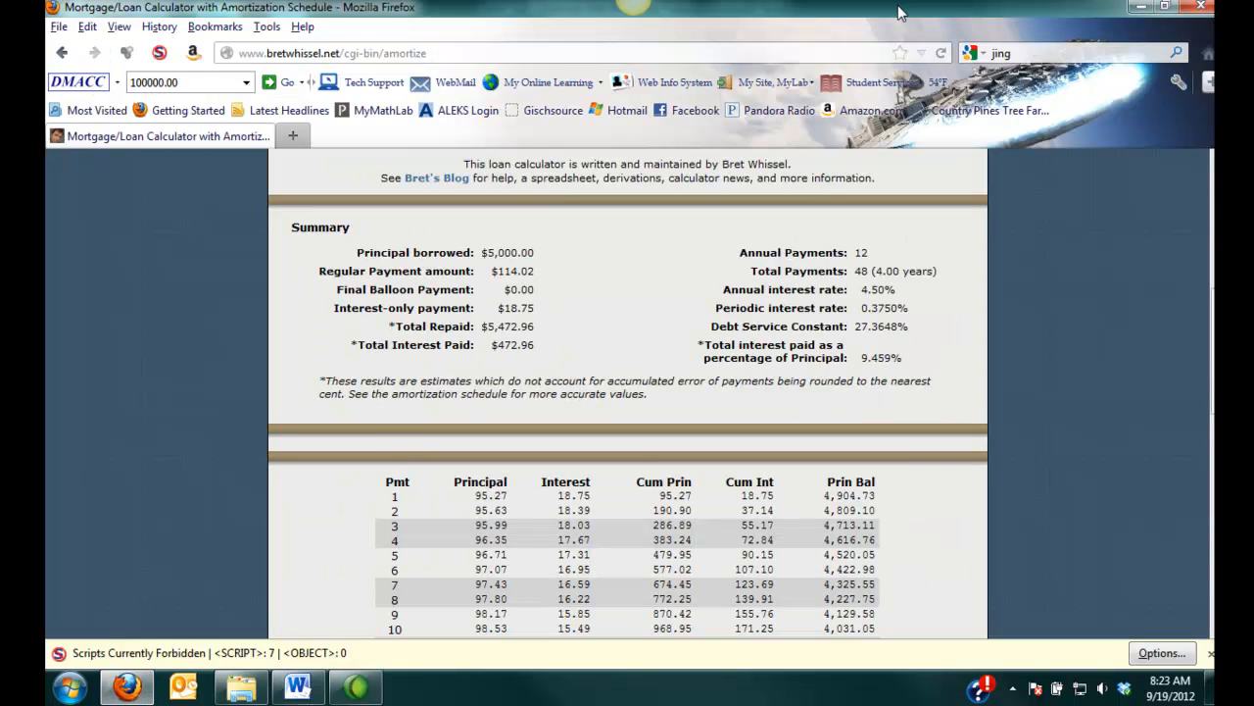
{"action": "key", "text": "alt+Print"}
{"action": "mouse_move", "coordinate": [298, 686]}
{"action": "left_click", "coordinate": [265, 627]}
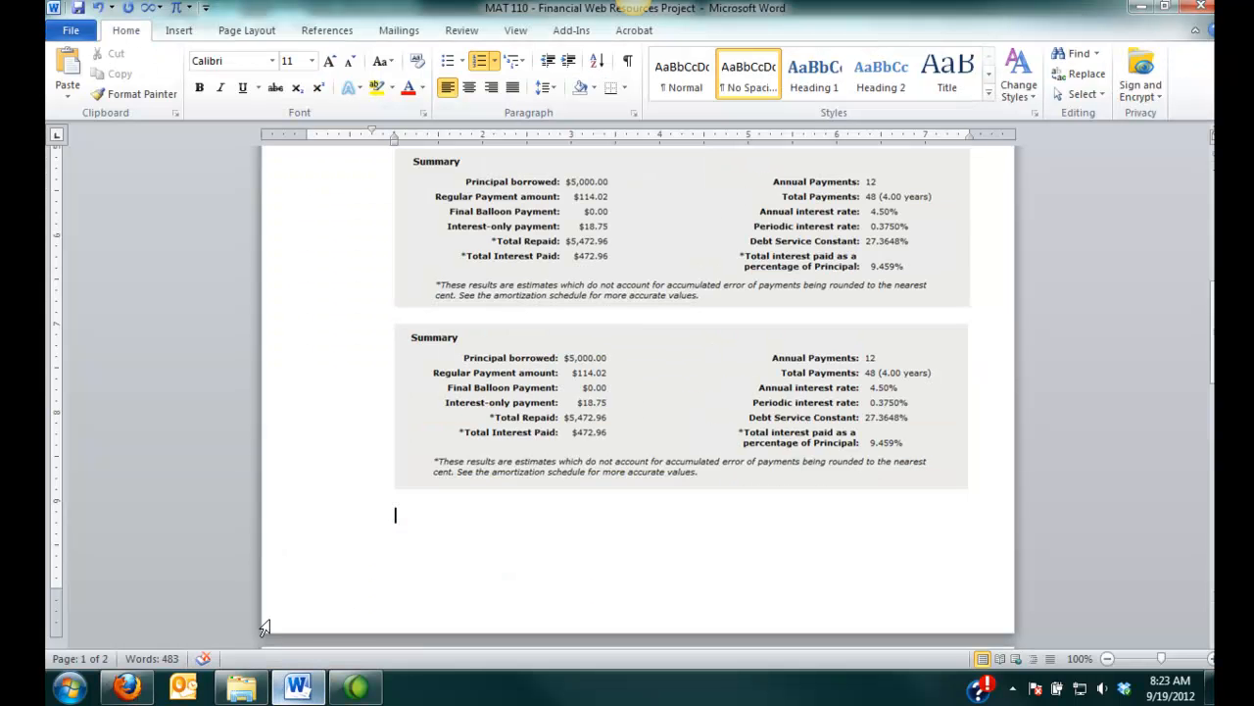
{"action": "scroll", "coordinate": [417, 515], "scroll_direction": "down", "scroll_amount": 2}
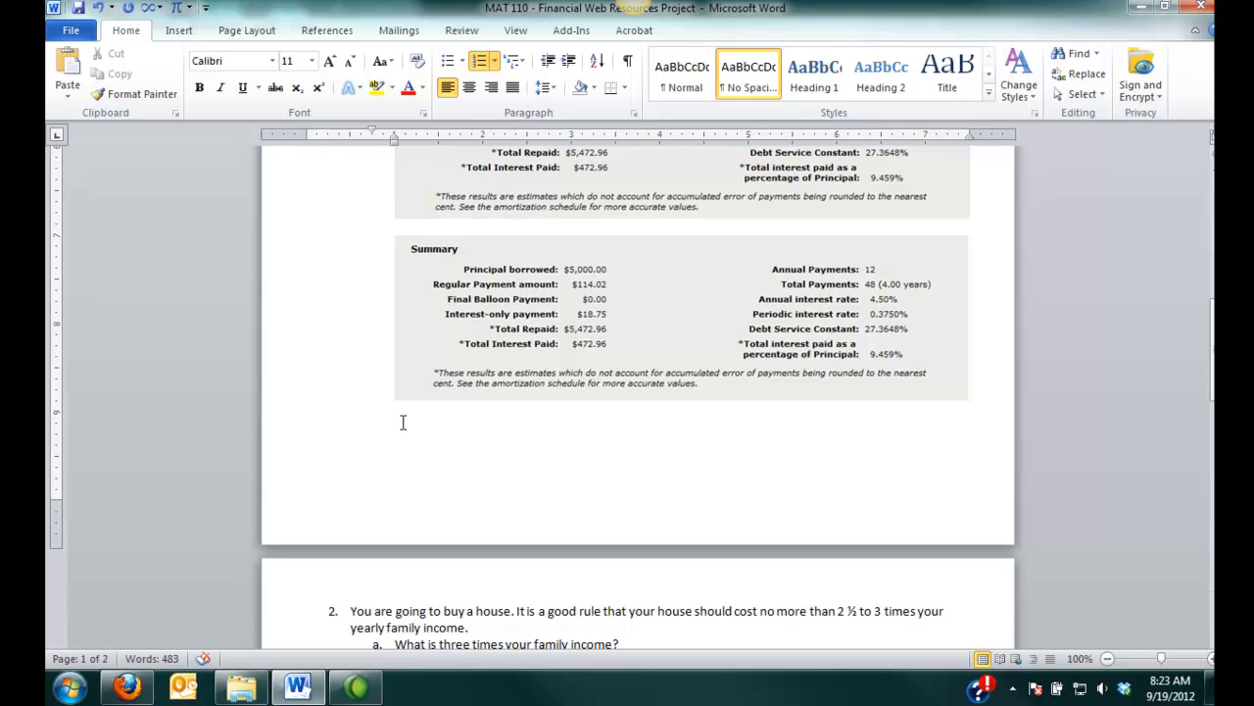
{"action": "key", "text": "ctrl+v"}
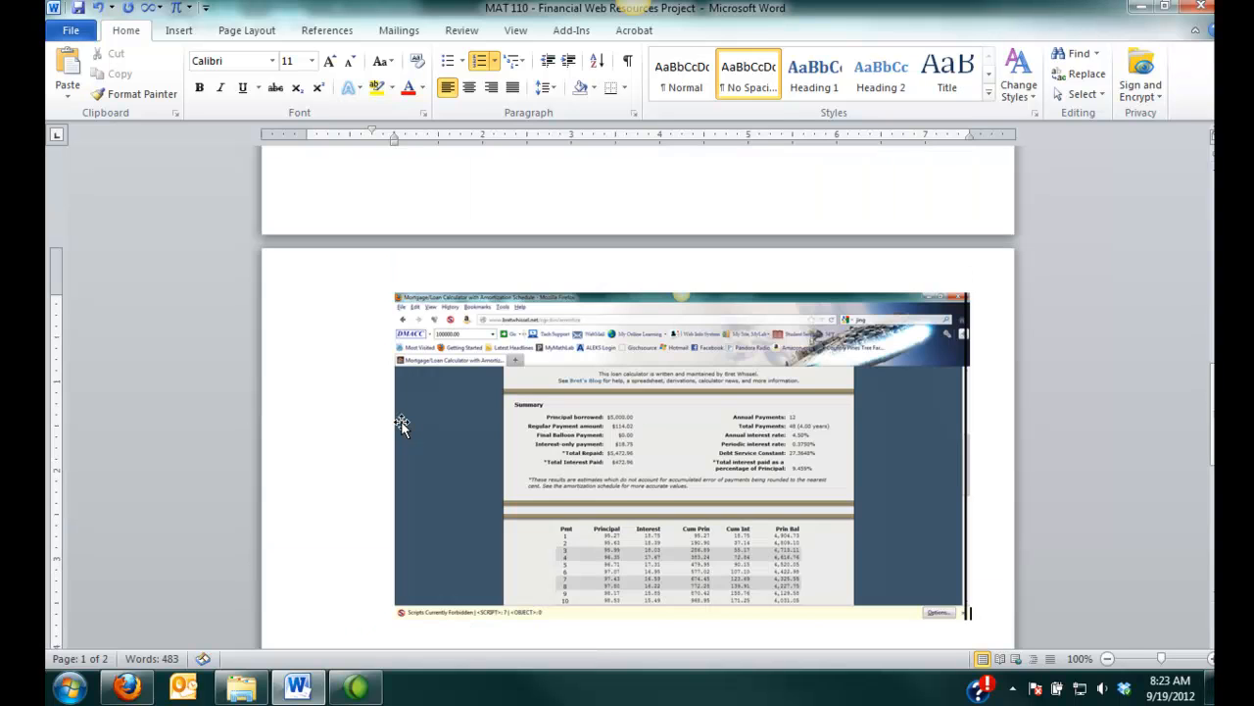
- Crop the pasted window screenshot down to the Summary section and enlarge it to 6.42 inches wide
{"action": "left_click", "coordinate": [597, 358]}
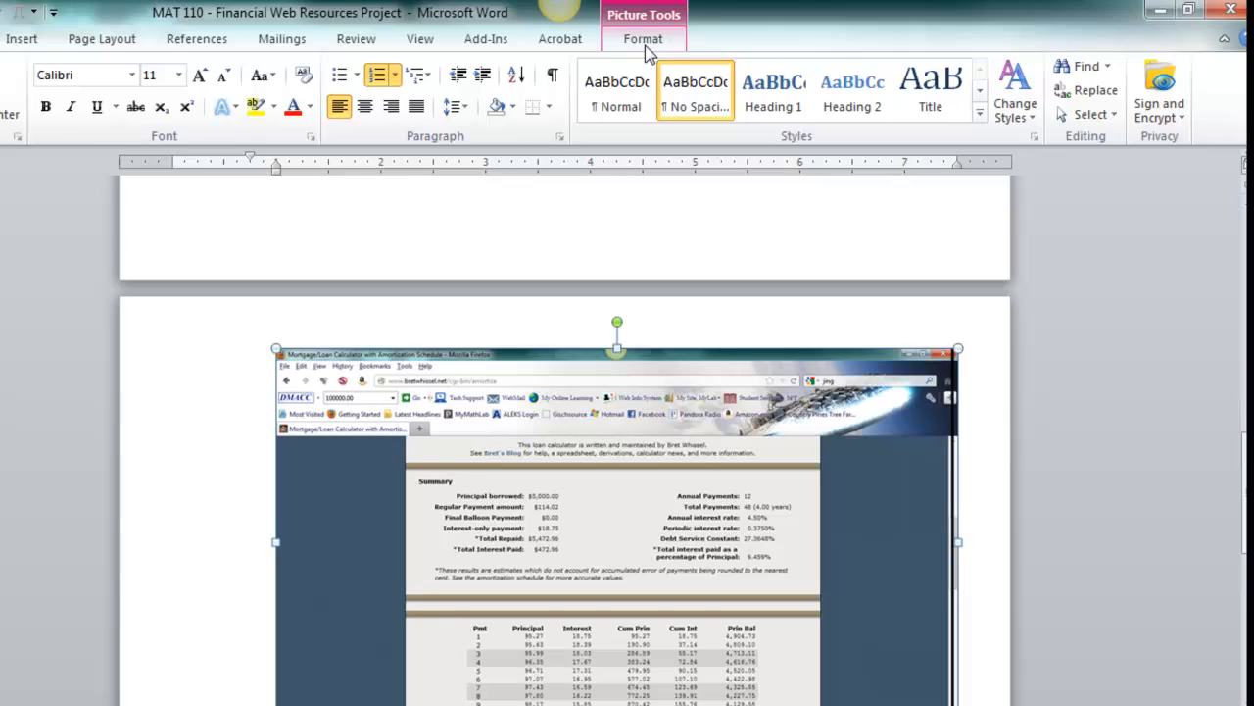
{"action": "left_click", "coordinate": [703, 31]}
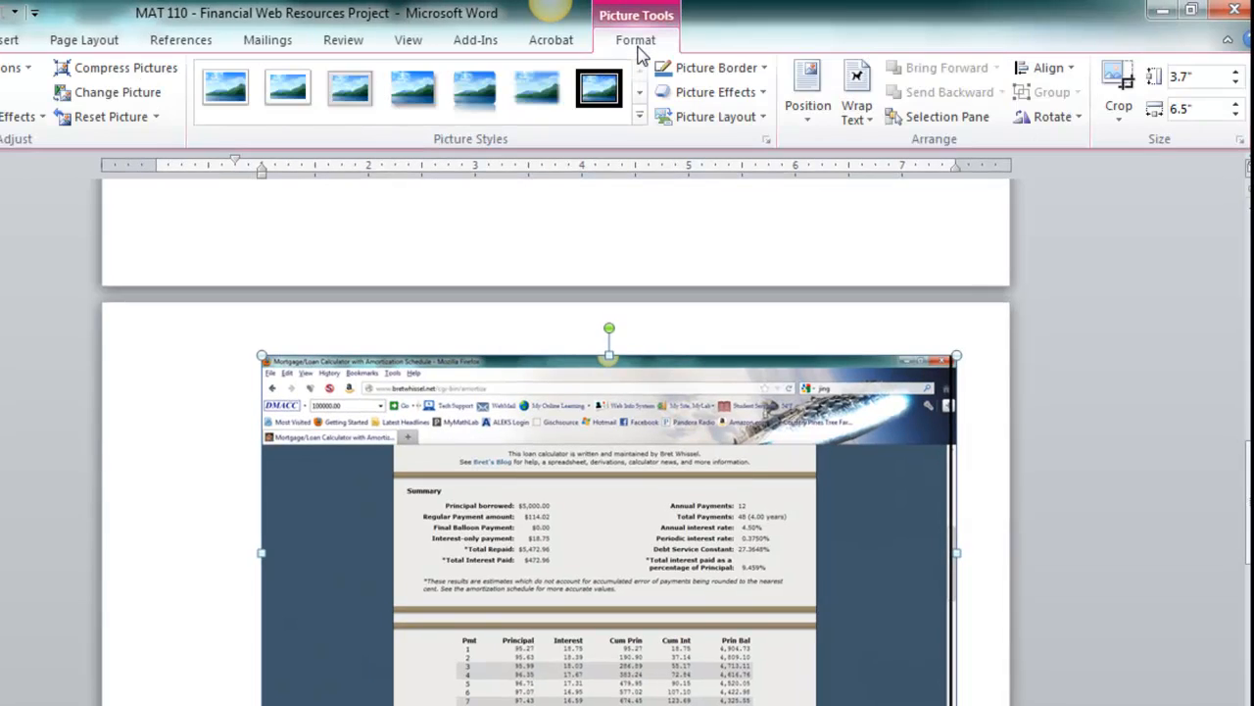
{"action": "left_click", "coordinate": [1120, 80]}
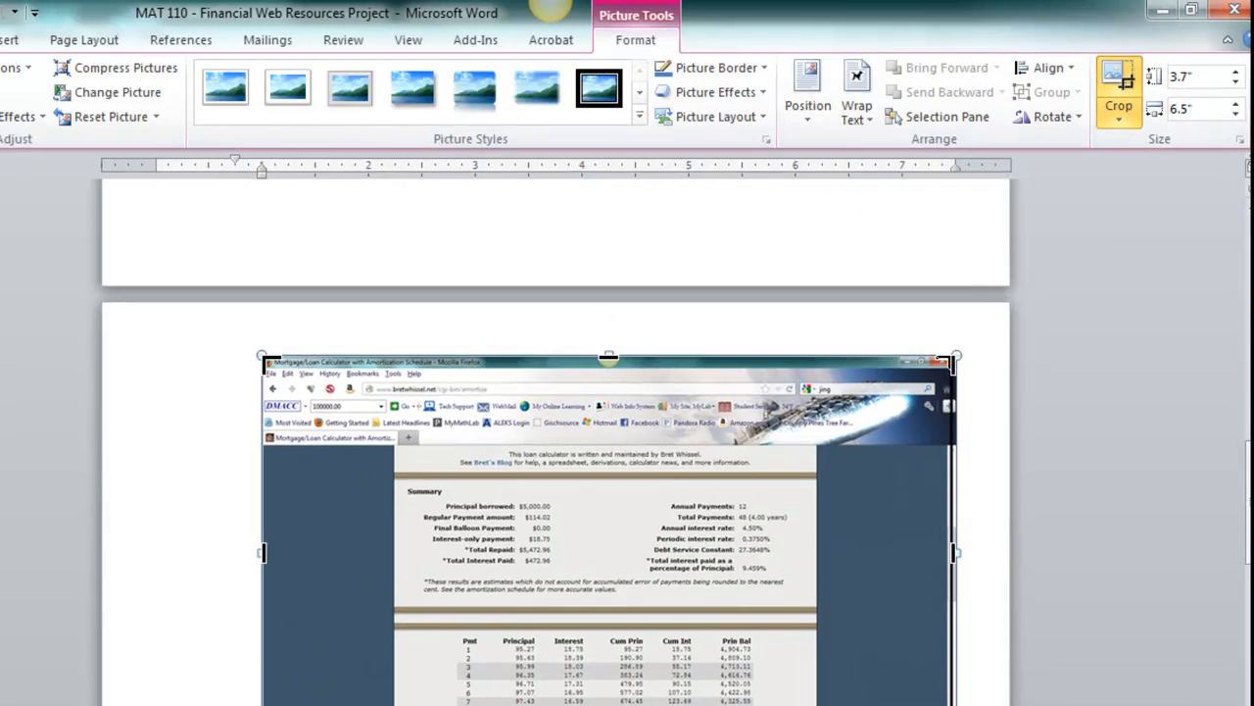
{"action": "left_click_drag", "start_coordinate": [947, 365], "coordinate": [804, 480]}
{"action": "left_click_drag", "start_coordinate": [266, 616], "coordinate": [392, 475]}
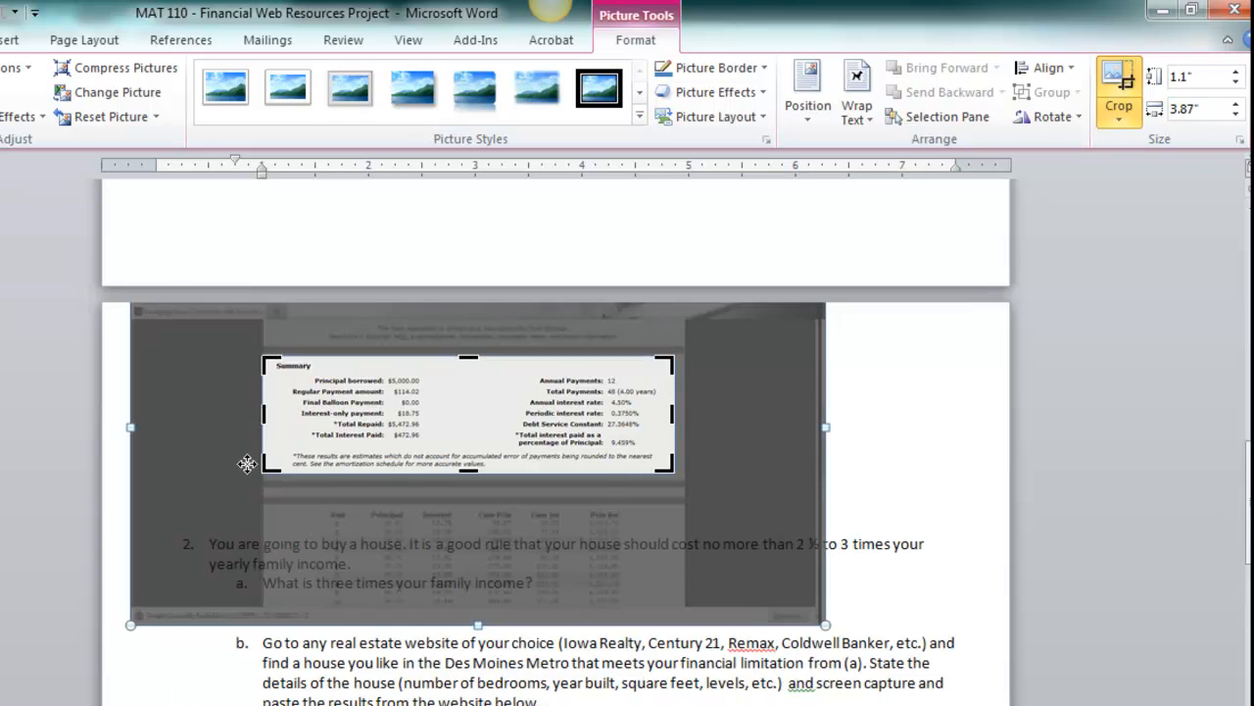
{"action": "left_click", "coordinate": [590, 486]}
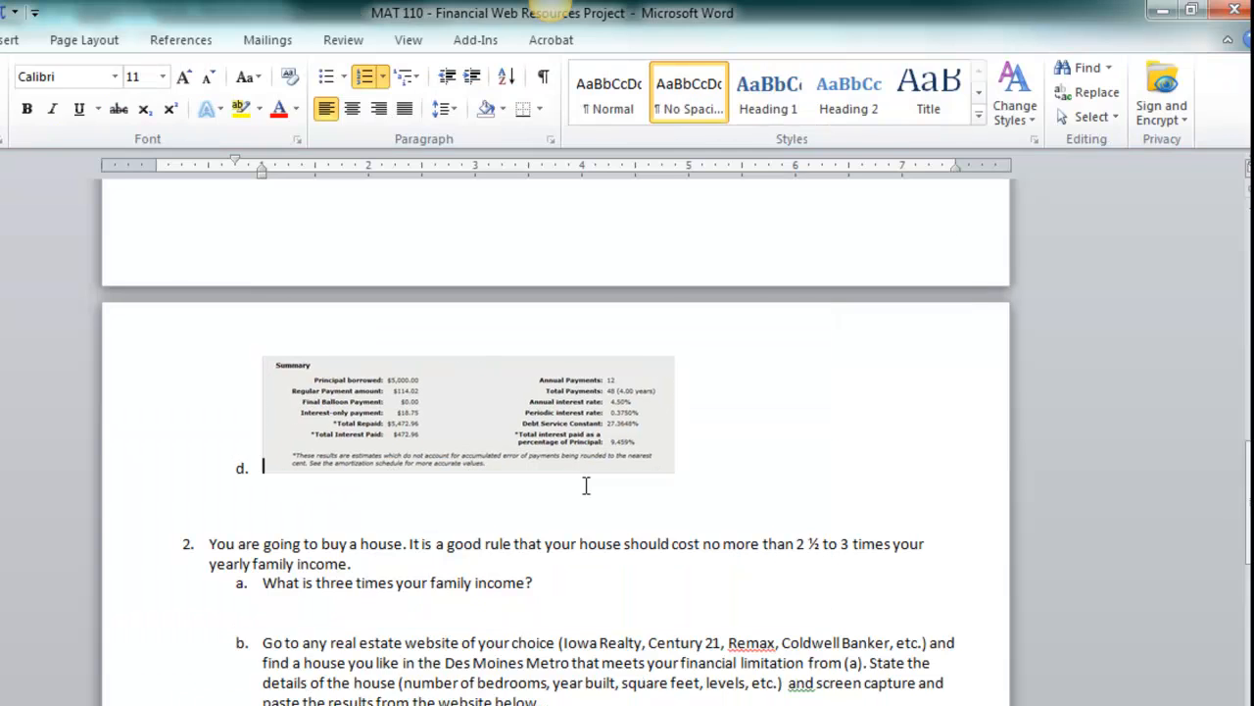
{"action": "left_click", "coordinate": [473, 403]}
{"action": "left_click_drag", "start_coordinate": [675, 473], "coordinate": [948, 552]}
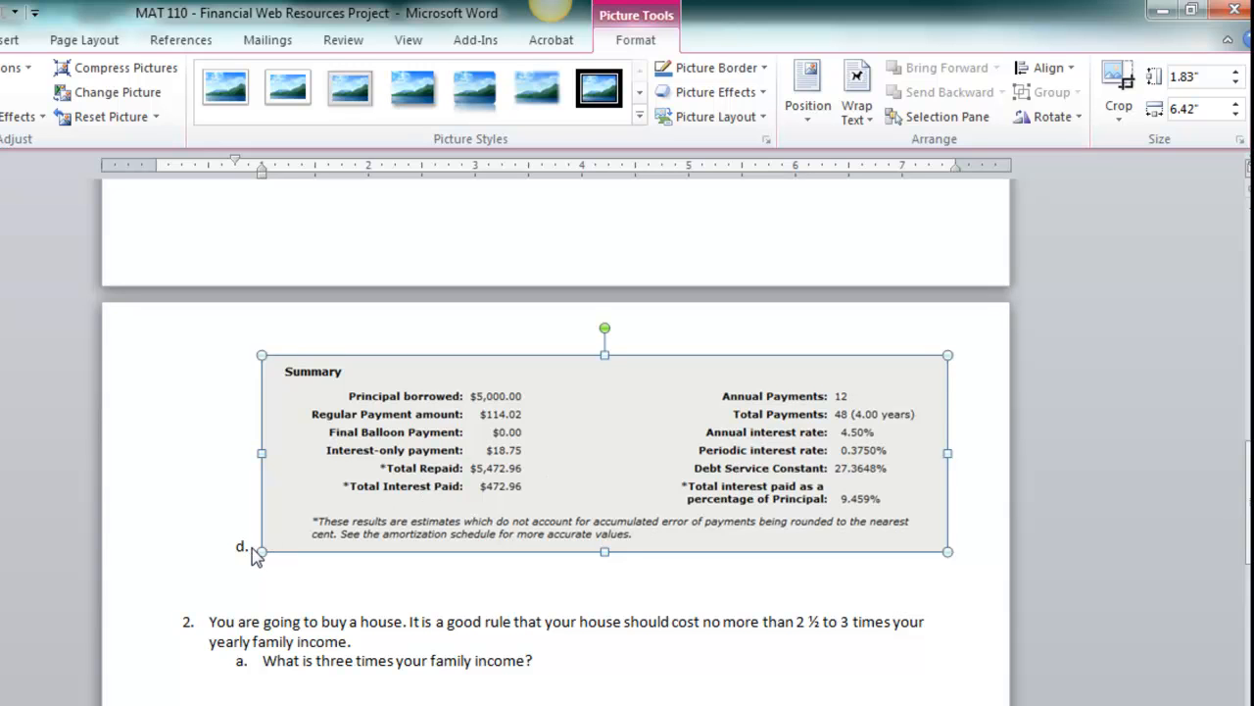
- Scroll through question 1c to review the pasted summary images
{"action": "scroll", "coordinate": [378, 473], "scroll_direction": "up", "scroll_amount": 6}
{"action": "scroll", "coordinate": [382, 472], "scroll_direction": "down", "scroll_amount": 5}
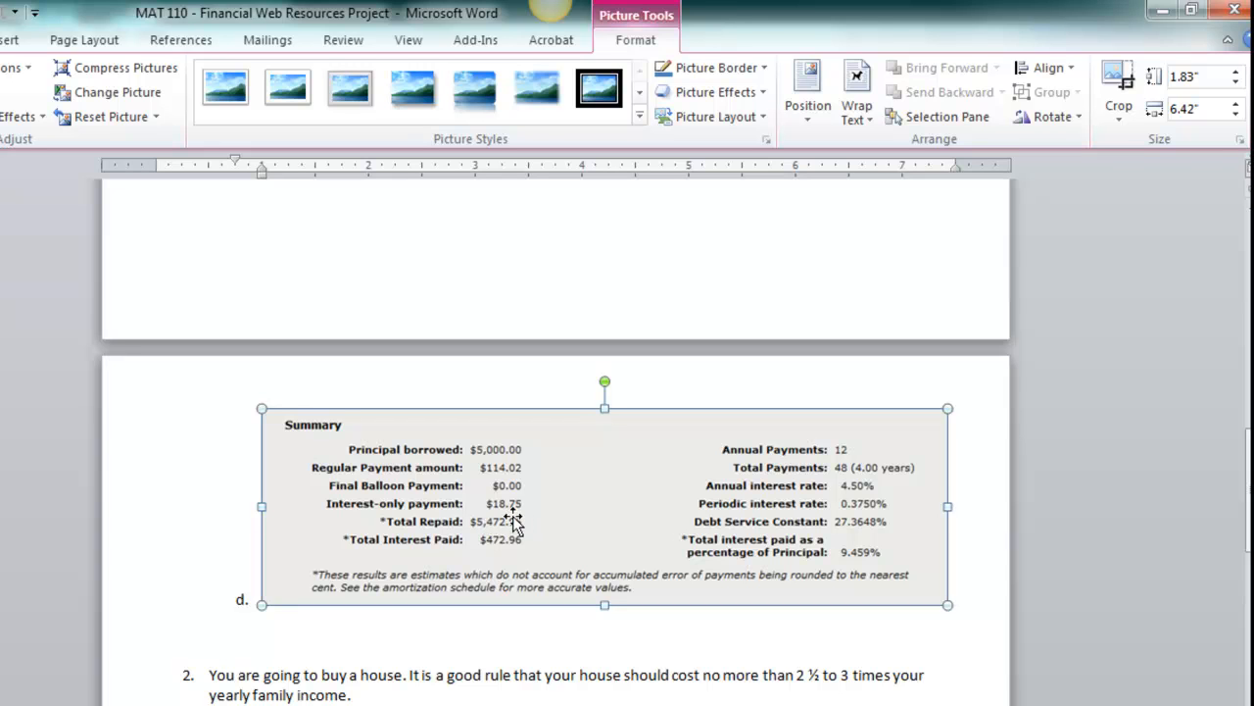
{"action": "scroll", "coordinate": [510, 505], "scroll_direction": "up", "scroll_amount": 4}
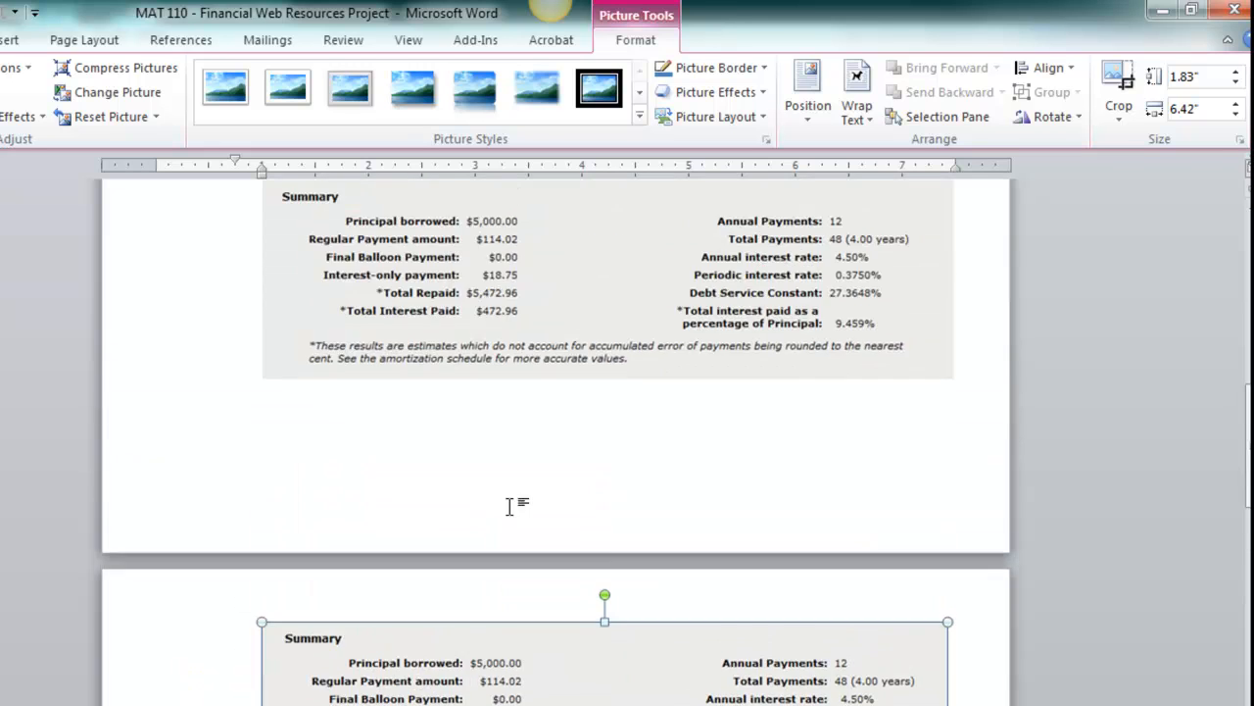
{"action": "scroll", "coordinate": [495, 493], "scroll_direction": "up", "scroll_amount": 3}
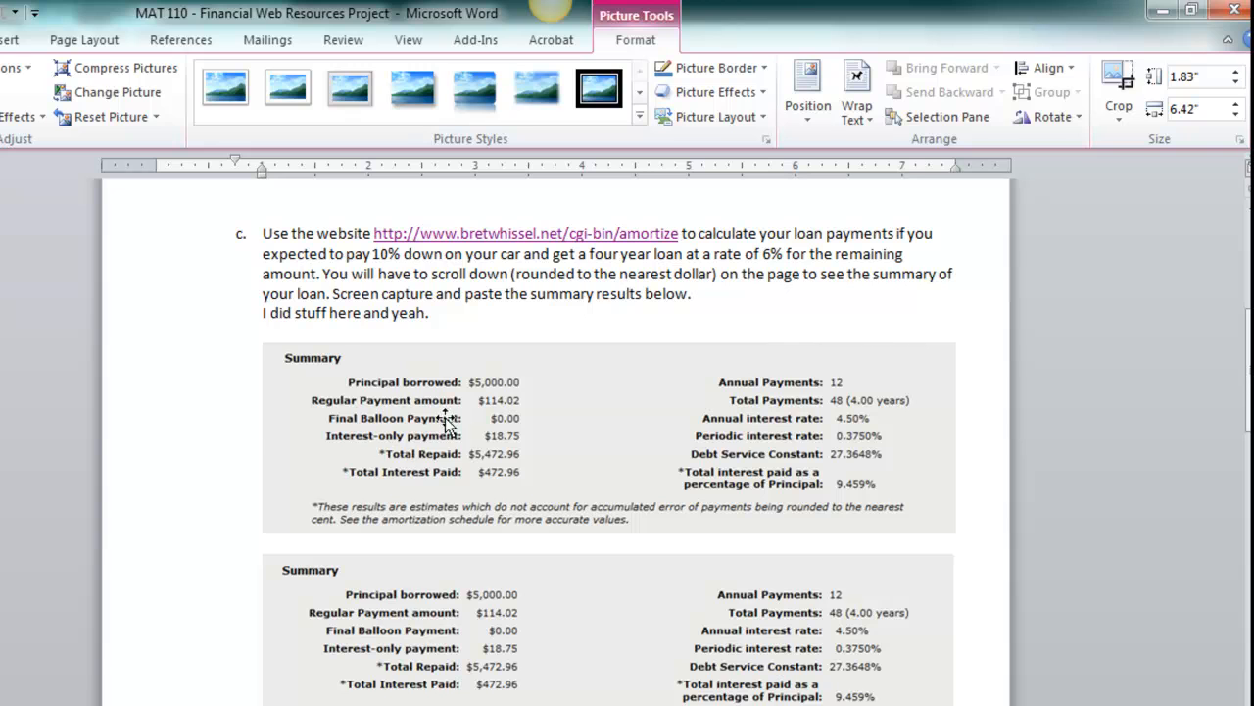
{"action": "scroll", "coordinate": [477, 424], "scroll_direction": "down", "scroll_amount": 4}
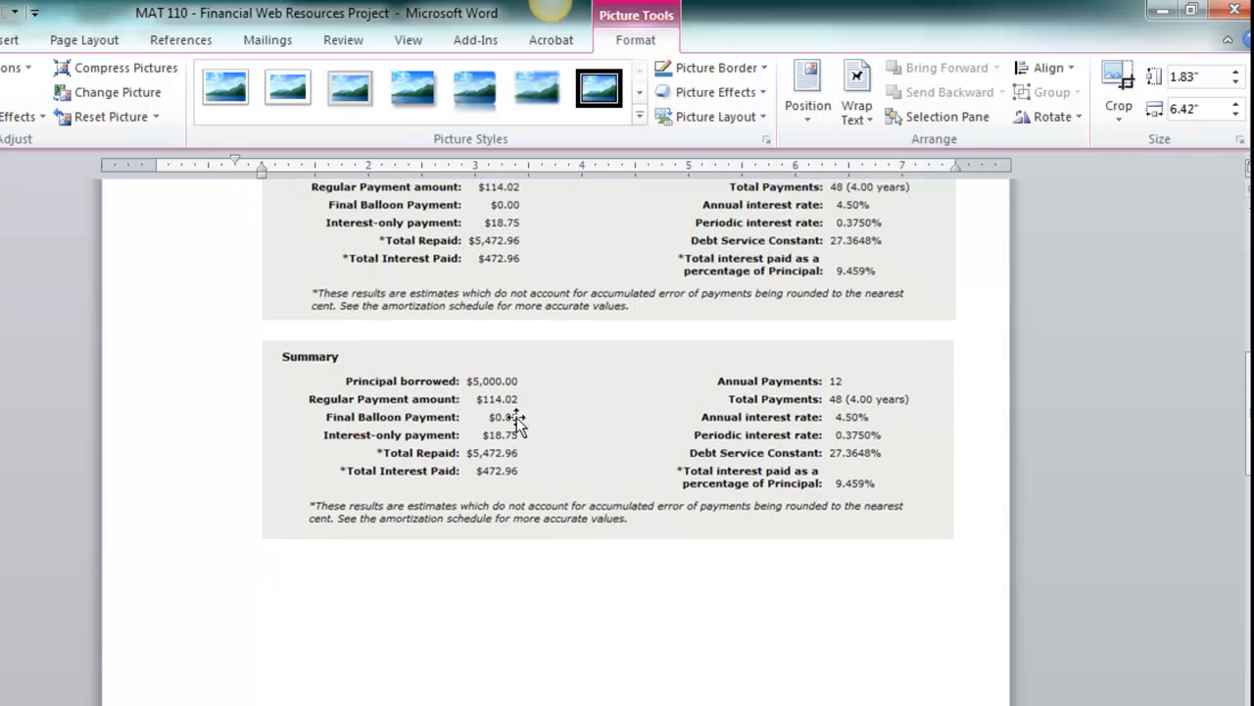
{"action": "left_click", "coordinate": [505, 399]}
{"action": "scroll", "coordinate": [505, 400], "scroll_direction": "down", "scroll_amount": 4}
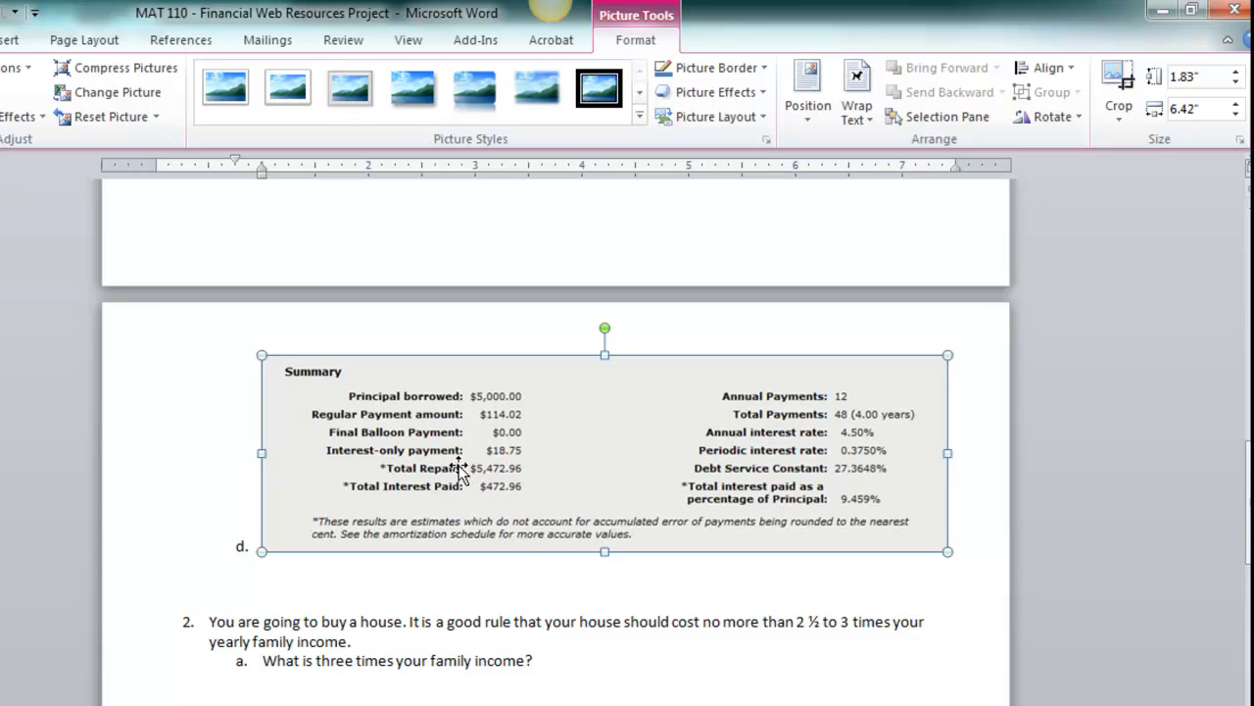
{"action": "scroll", "coordinate": [451, 480], "scroll_direction": "up", "scroll_amount": 1}
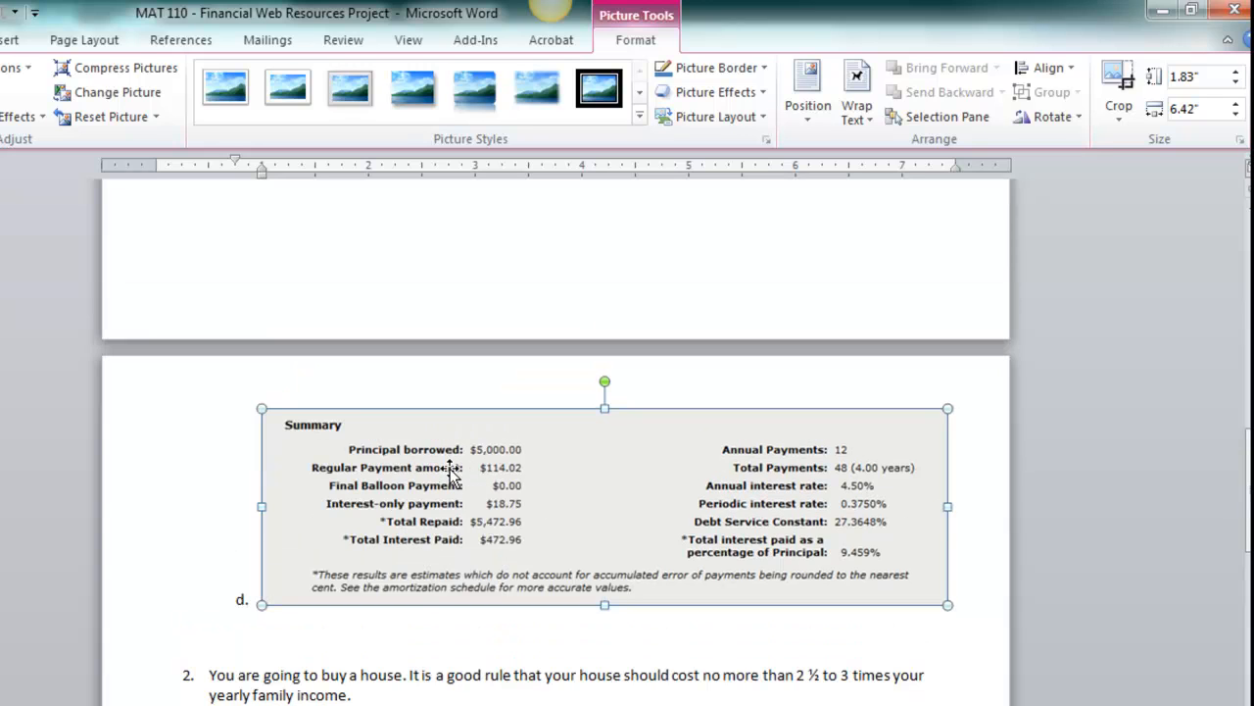
{"action": "scroll", "coordinate": [451, 475], "scroll_direction": "up", "scroll_amount": 12}
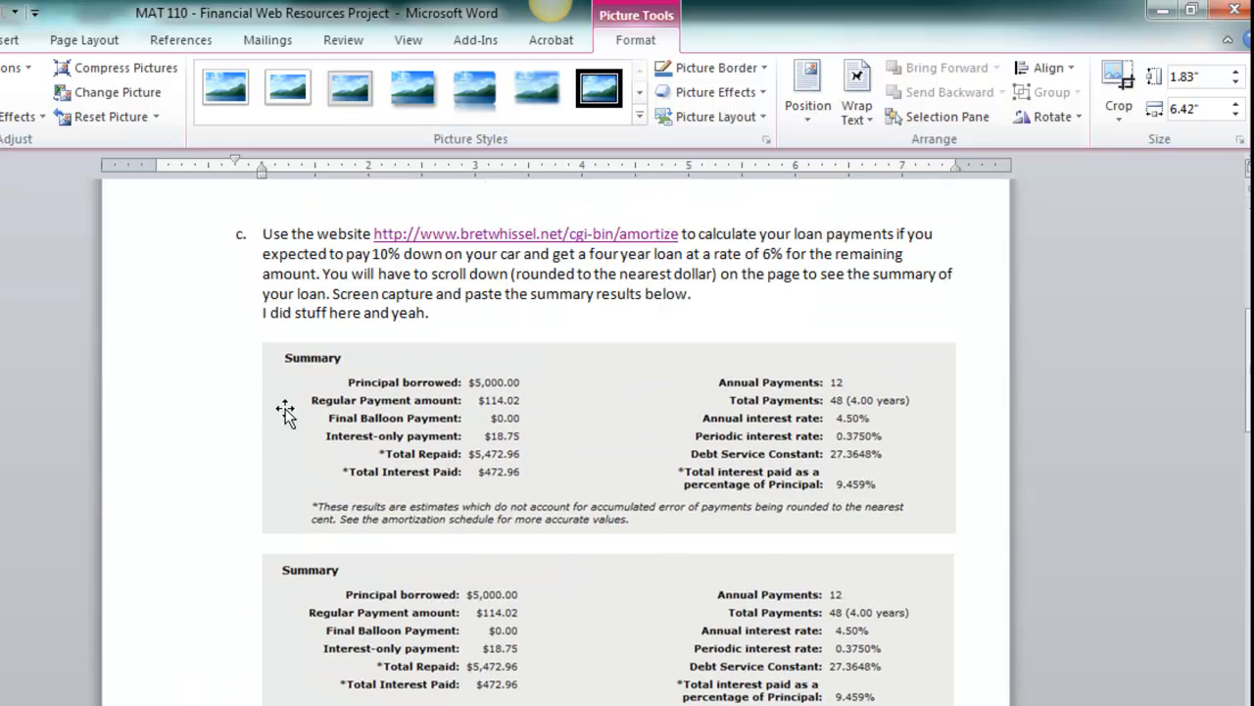